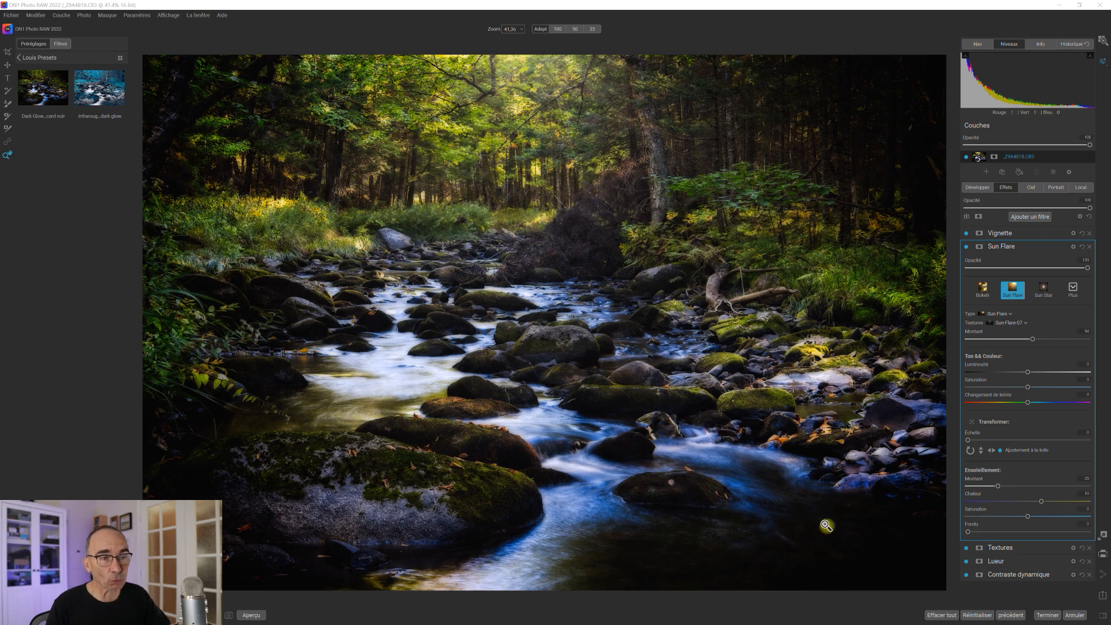
# Open the Export dialog for the forest stream photo and enlarge it.
pyautogui.click(1103, 596)
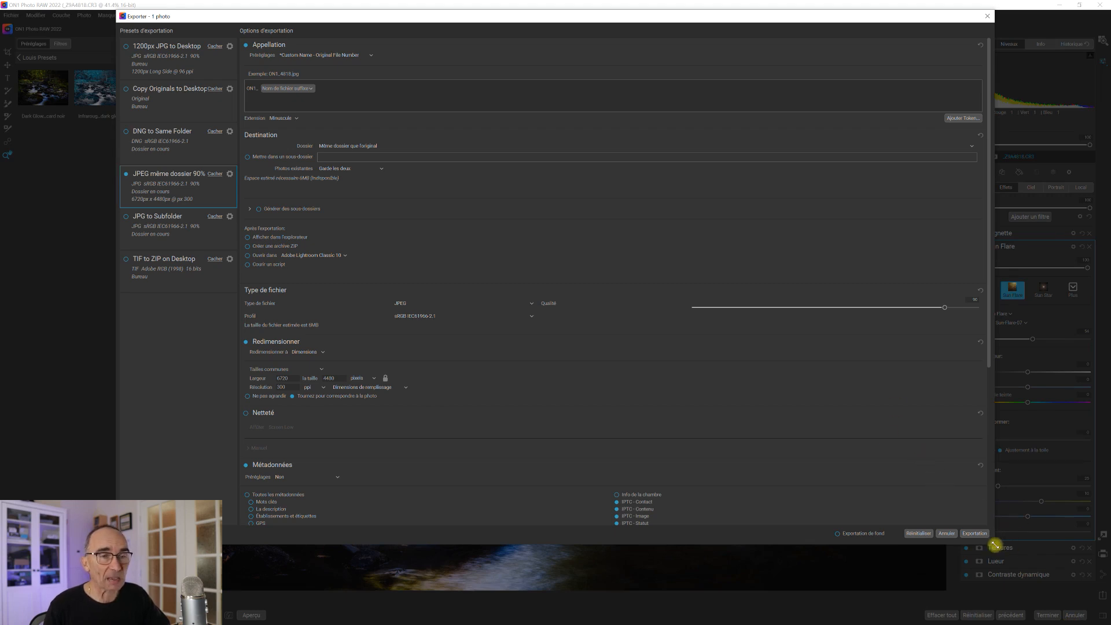
pyautogui.moveTo(993, 545); pyautogui.dragTo(1022, 585)
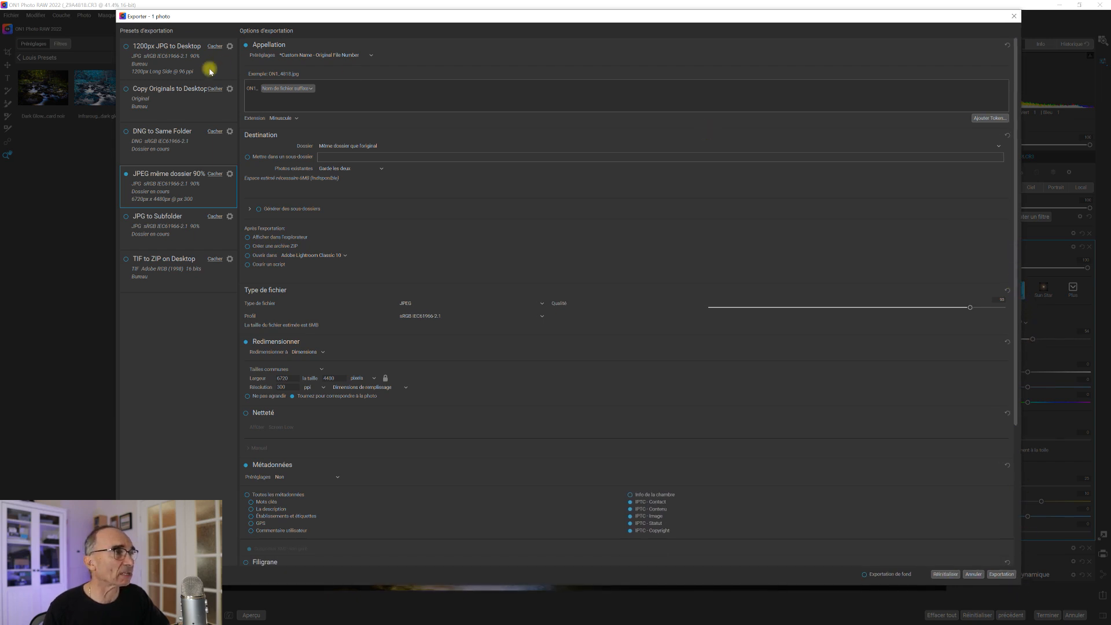
# Collapse the Netteté, Type de fichier, Redimensionner, Destination, Appellation and Métadonnées sections, then reopen Appellation.
pyautogui.click(263, 414)
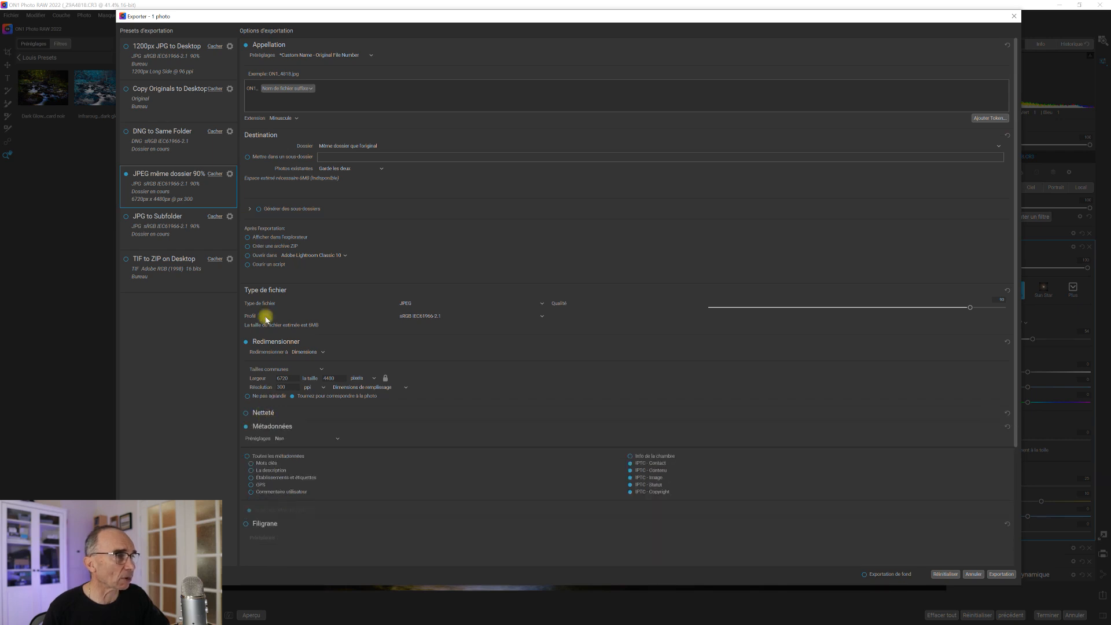
pyautogui.click(268, 290)
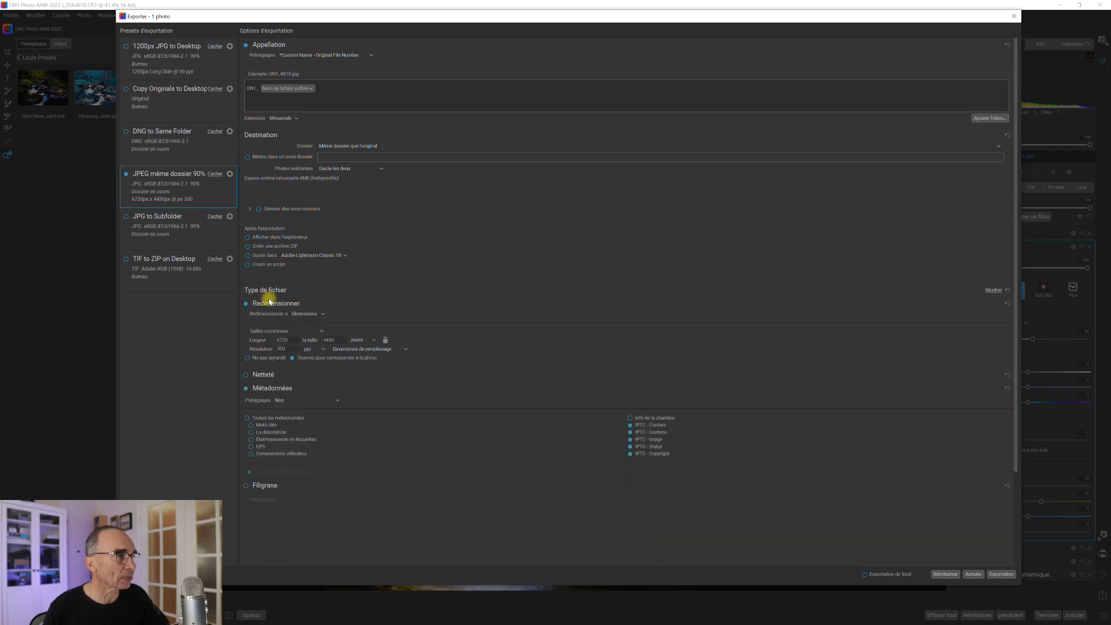
pyautogui.click(272, 304)
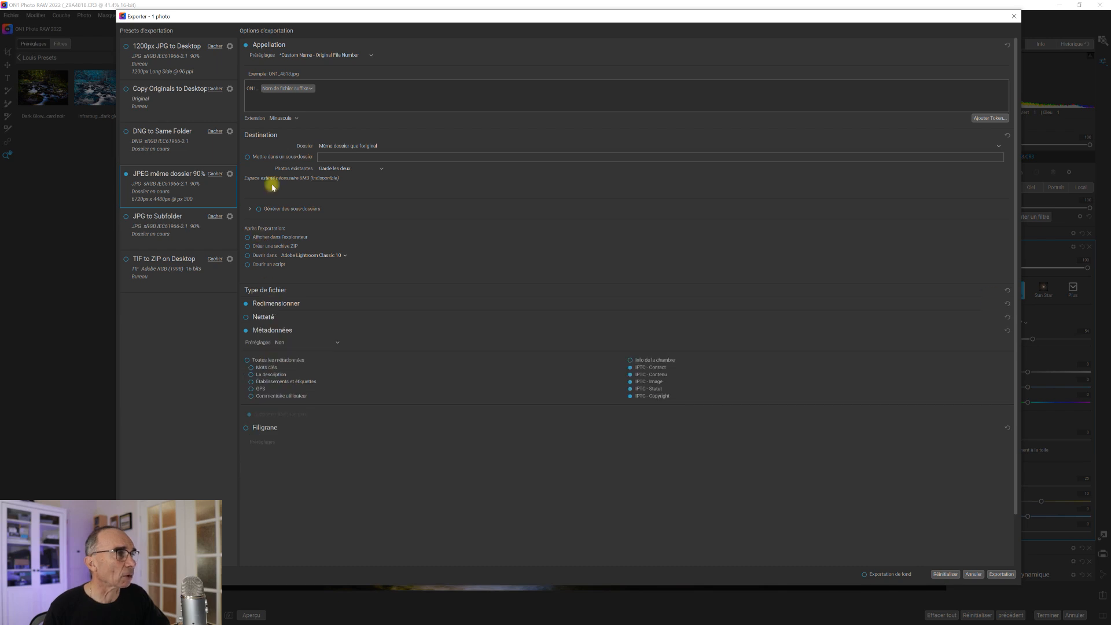
pyautogui.click(265, 136)
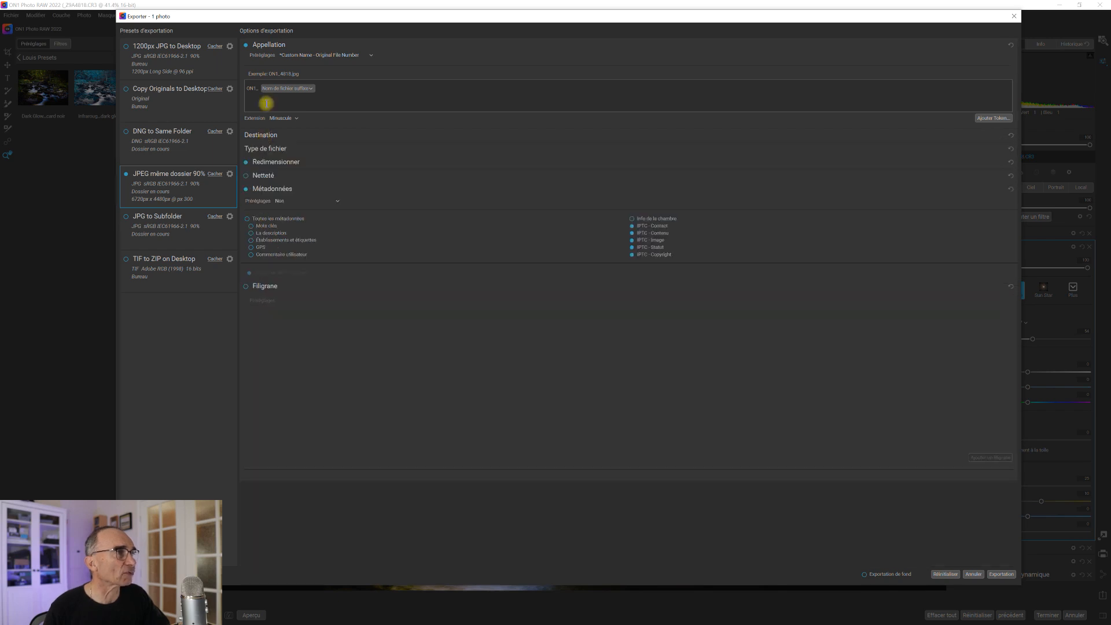
pyautogui.click(284, 46)
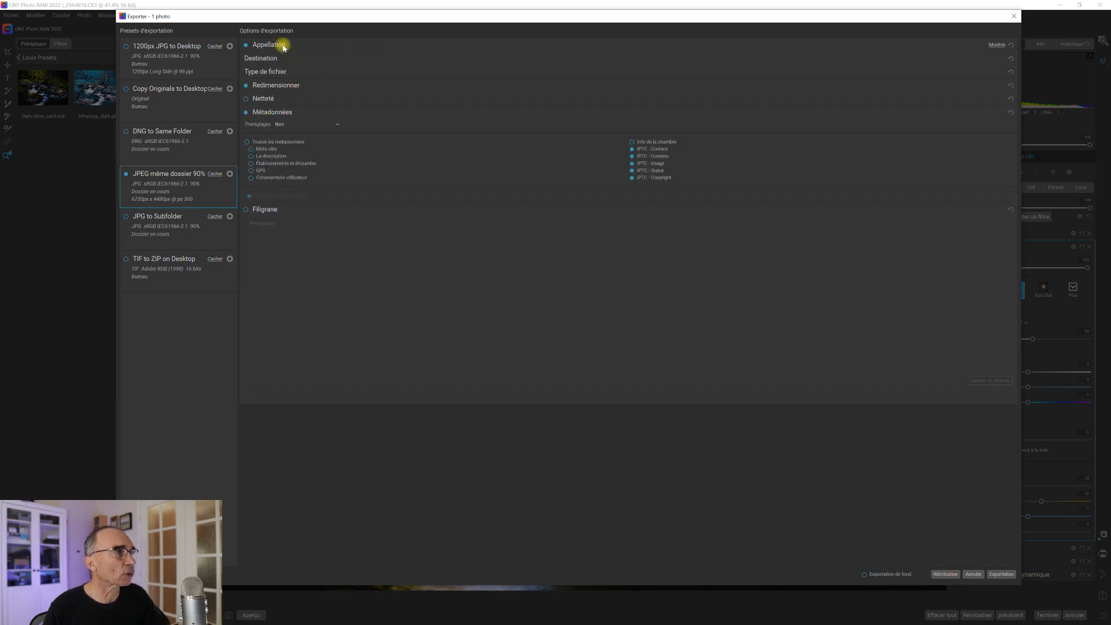
pyautogui.click(262, 114)
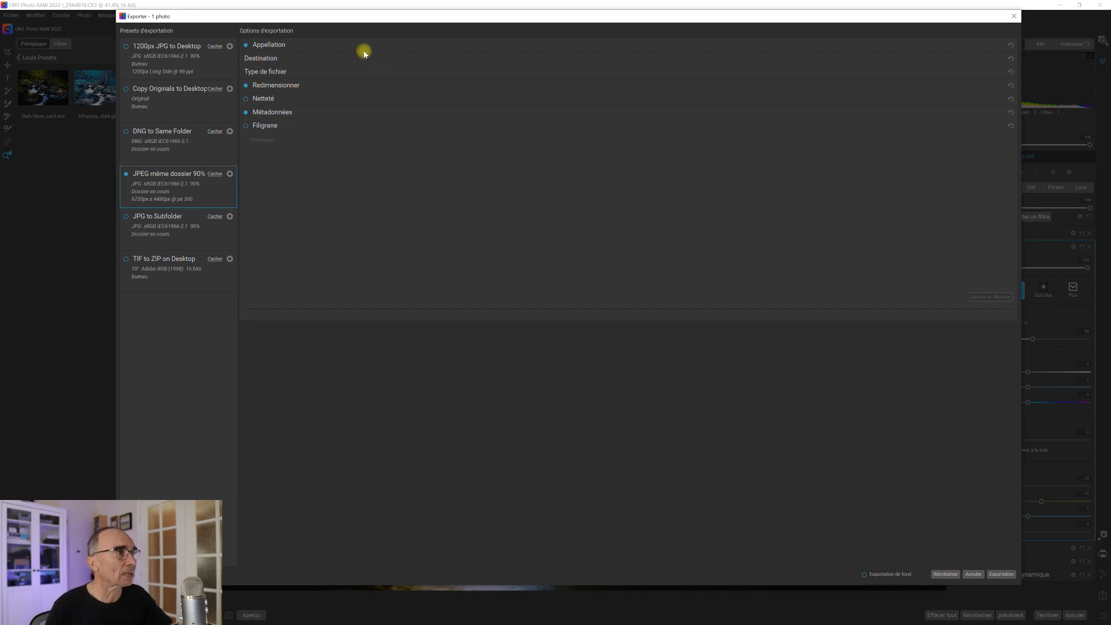
pyautogui.click(281, 47)
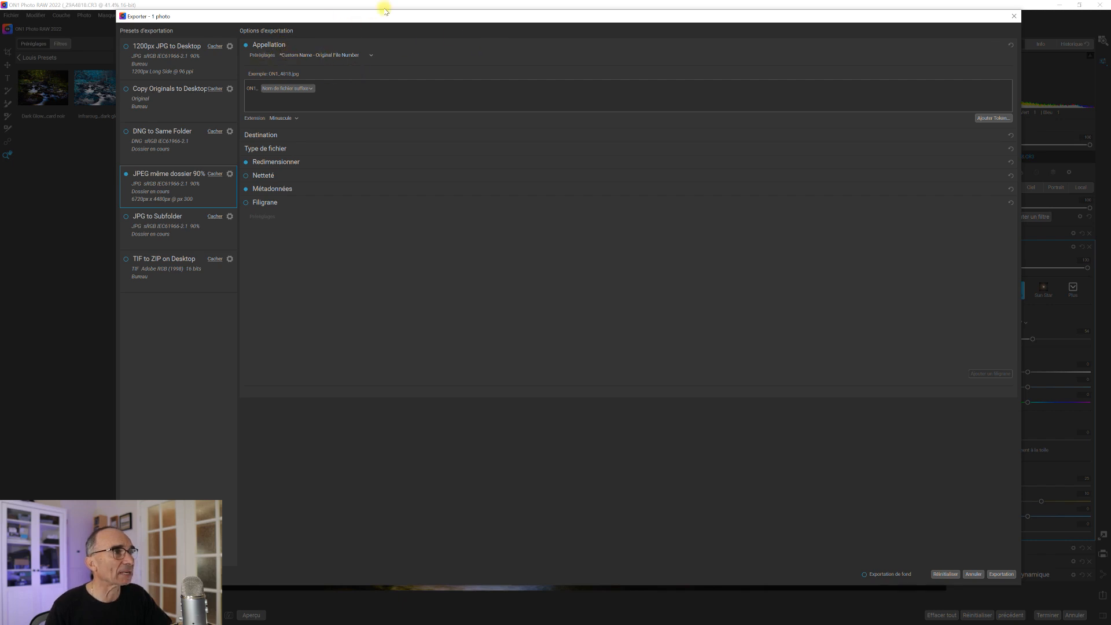
# Choose the Custom Name - Original File Number naming preset.
pyautogui.click(373, 54)
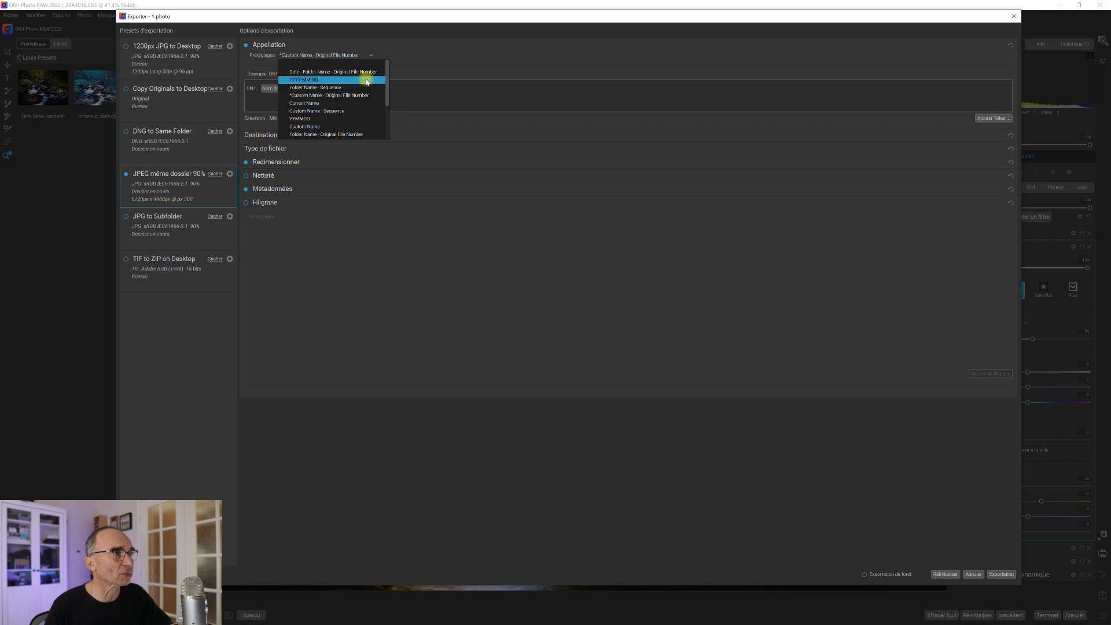
pyautogui.click(289, 36)
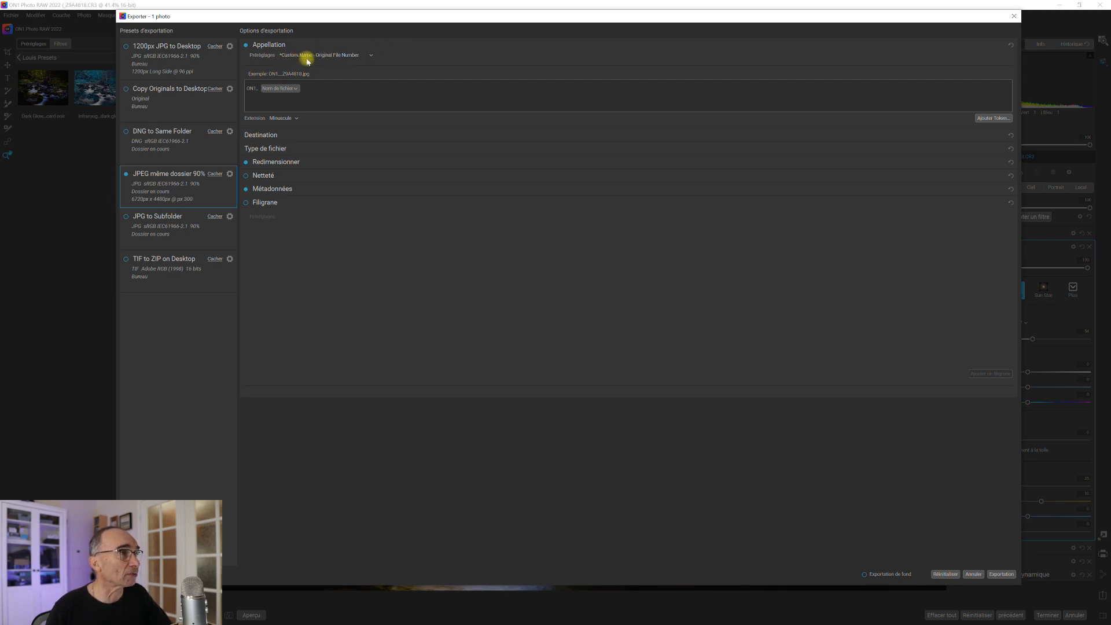
pyautogui.click(371, 55)
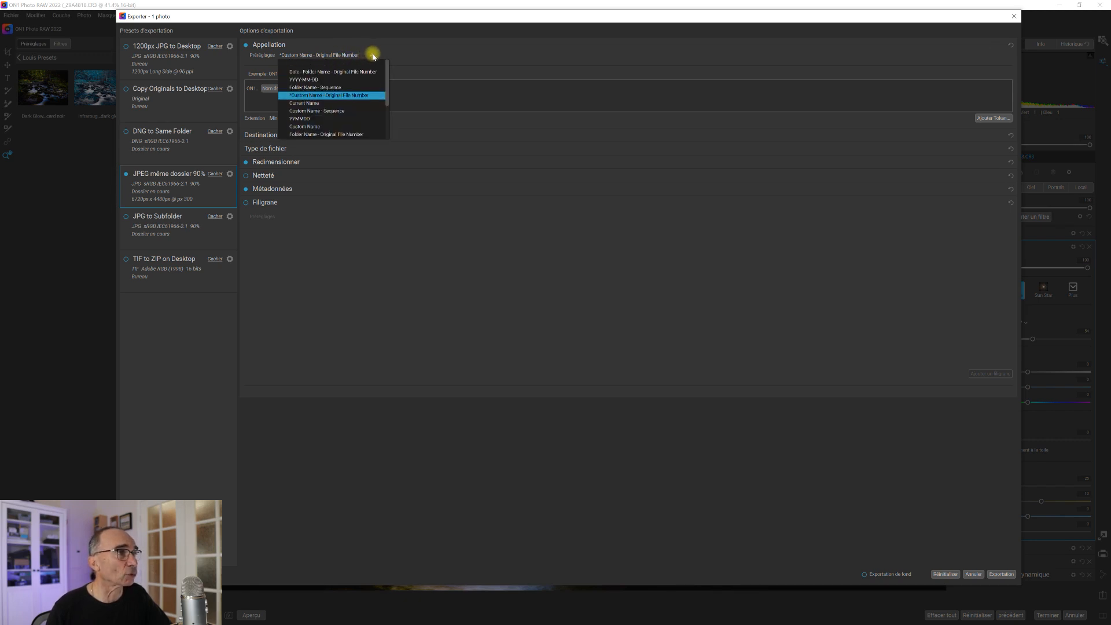
pyautogui.click(359, 95)
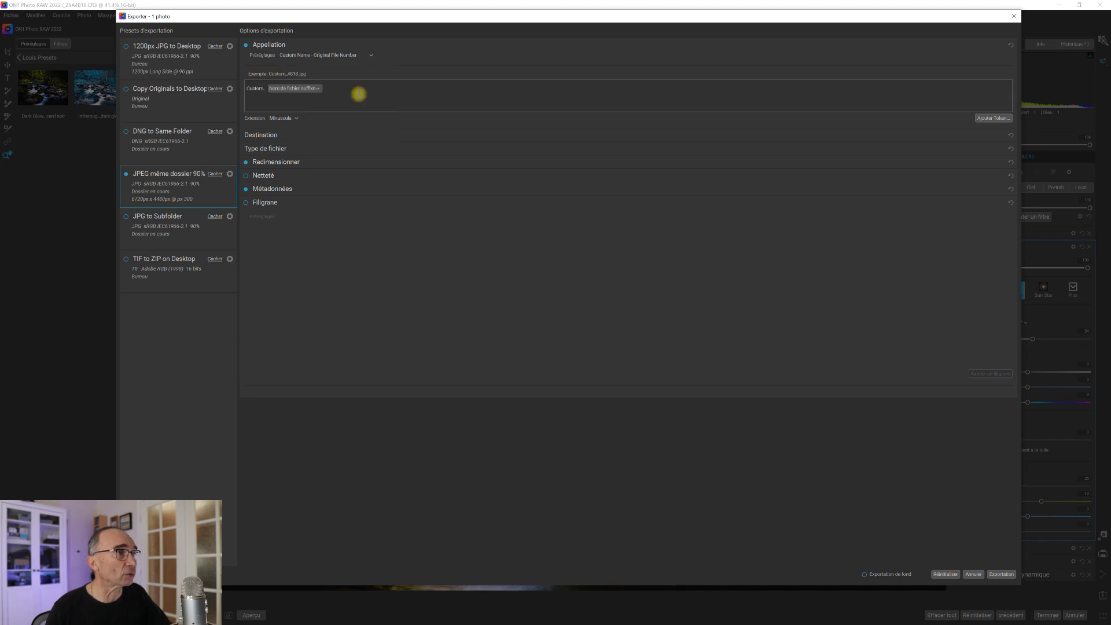
# Replace 'Custom' with 'On1' and set the name token to Nom de fichier.
pyautogui.doubleClick(255, 88)
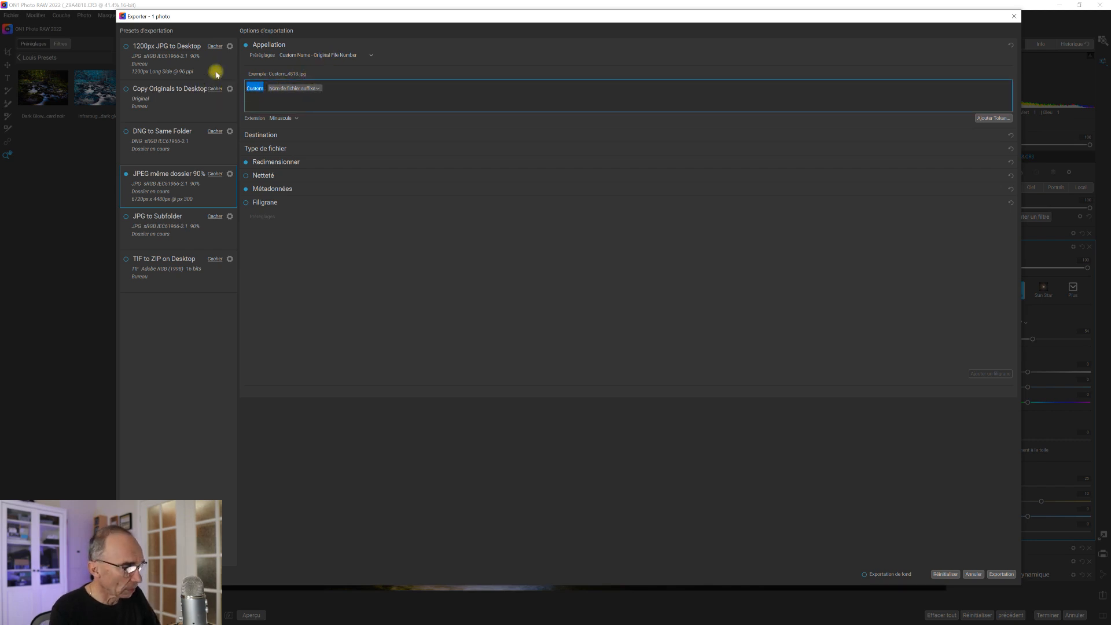
pyautogui.write('On')
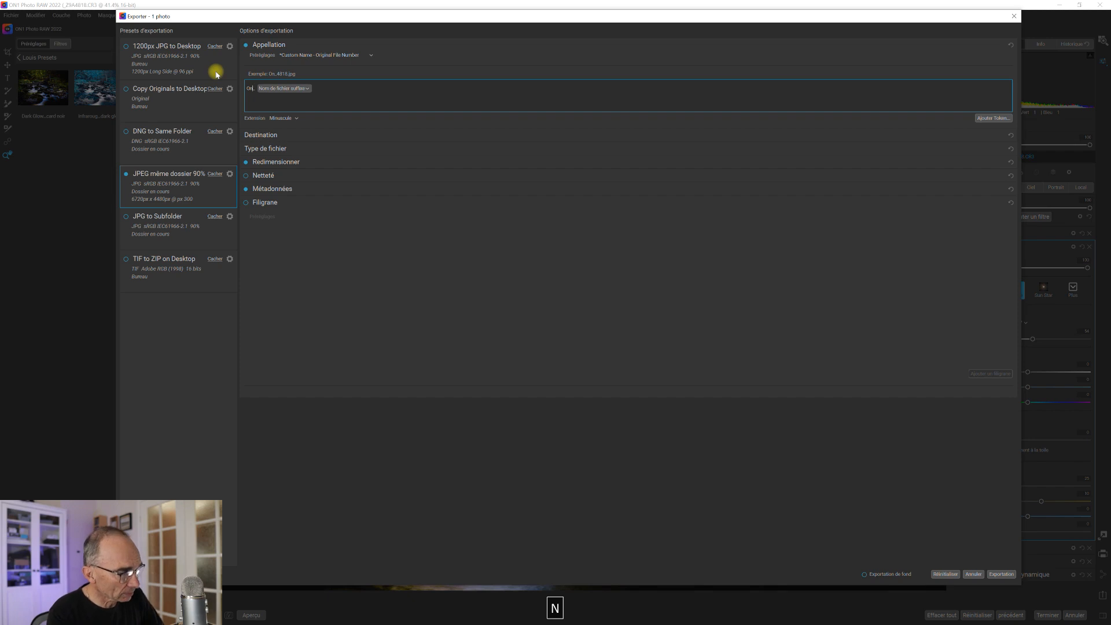
pyautogui.write('1')
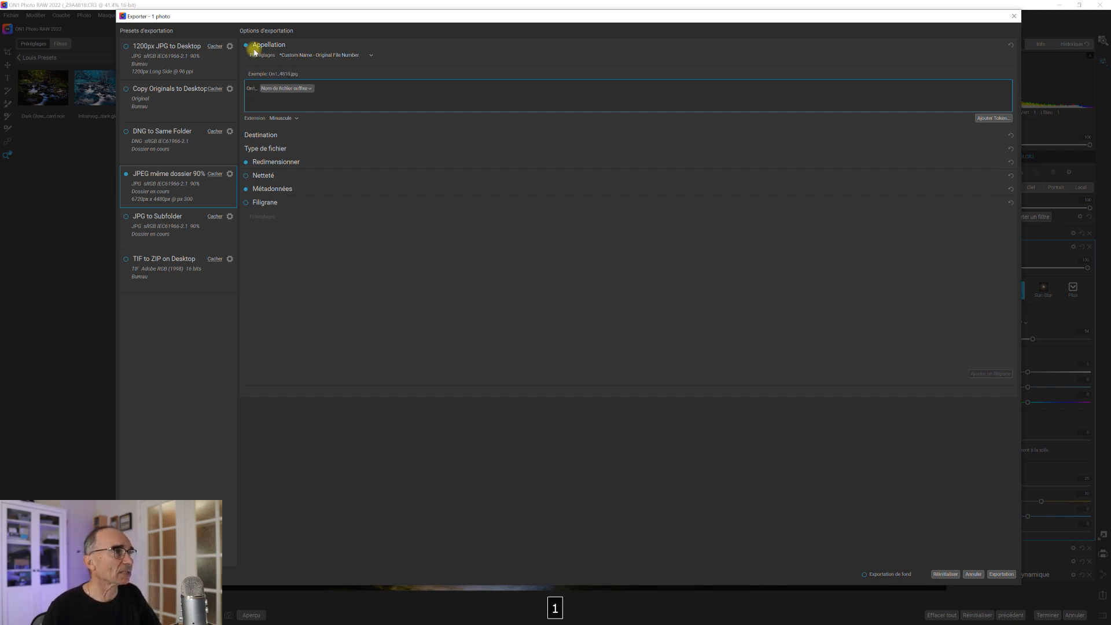
pyautogui.click(311, 89)
pyautogui.moveTo(365, 95)
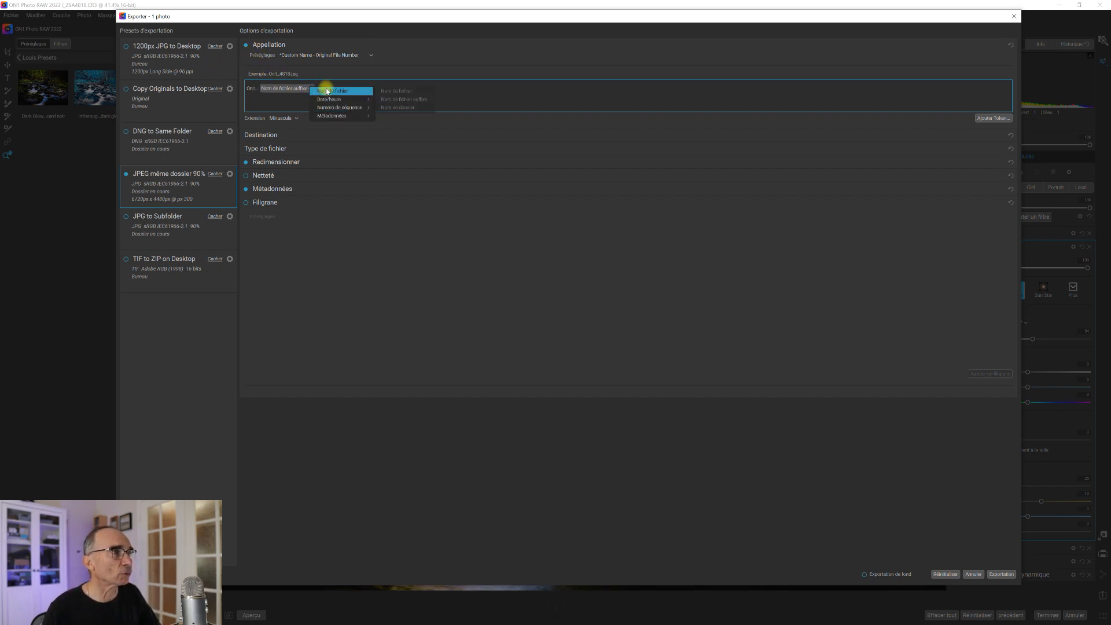
pyautogui.click(399, 91)
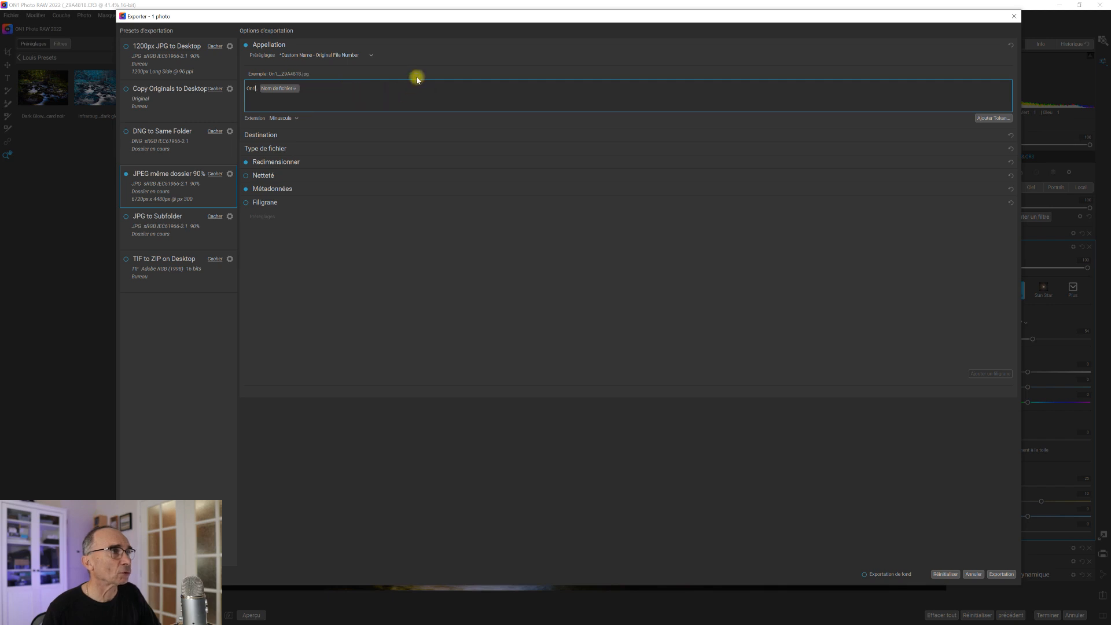
# Collapse Appellation, keep Destination's existing-photo handling at Garde les deux, and collapse Destination.
pyautogui.click(274, 46)
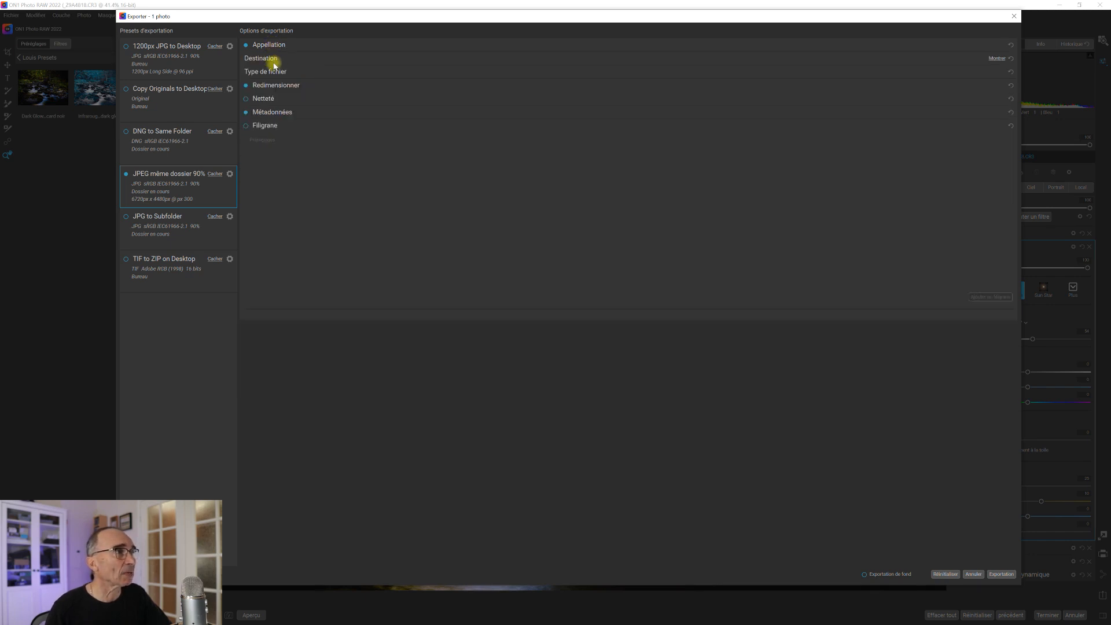
pyautogui.click(273, 58)
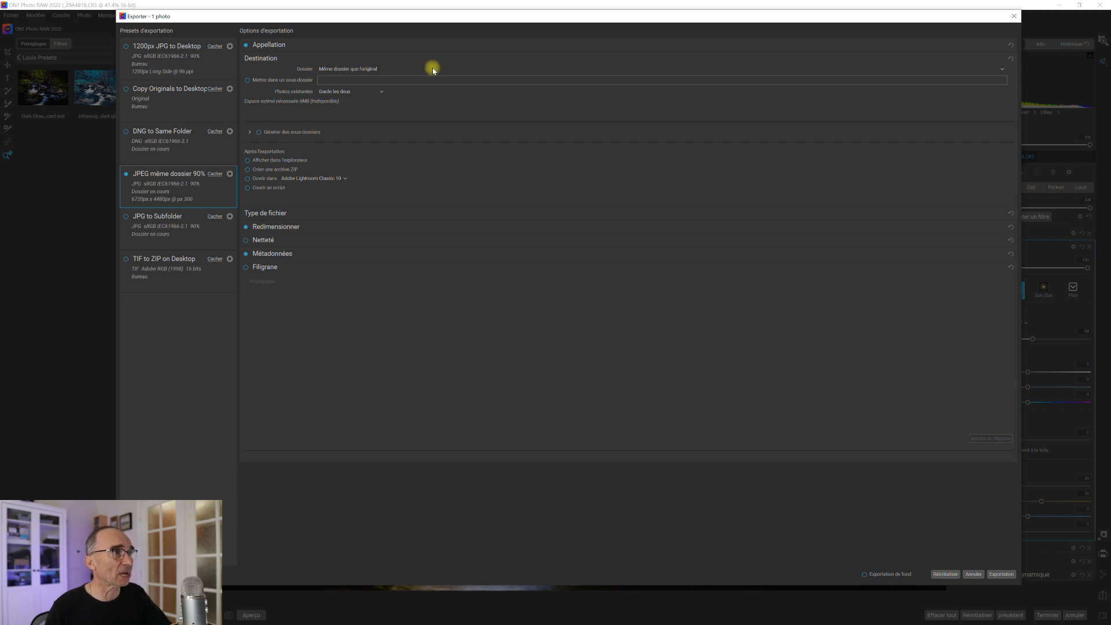
pyautogui.click(382, 93)
pyautogui.click(381, 94)
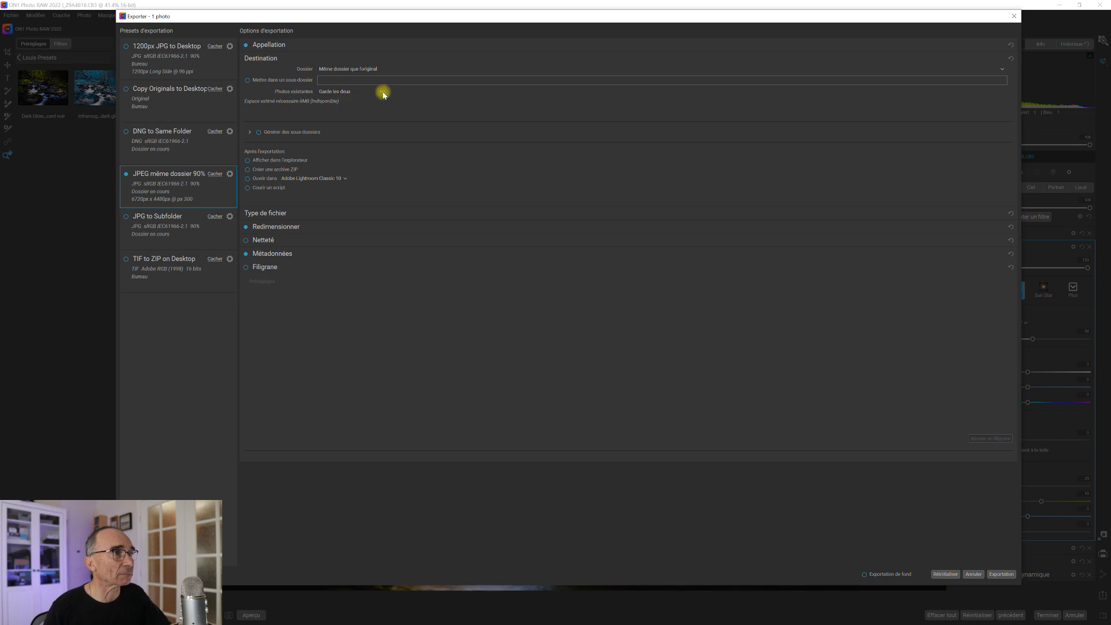
pyautogui.click(268, 61)
# Expand Type de fichier and keep JPEG as the export format.
pyautogui.click(272, 74)
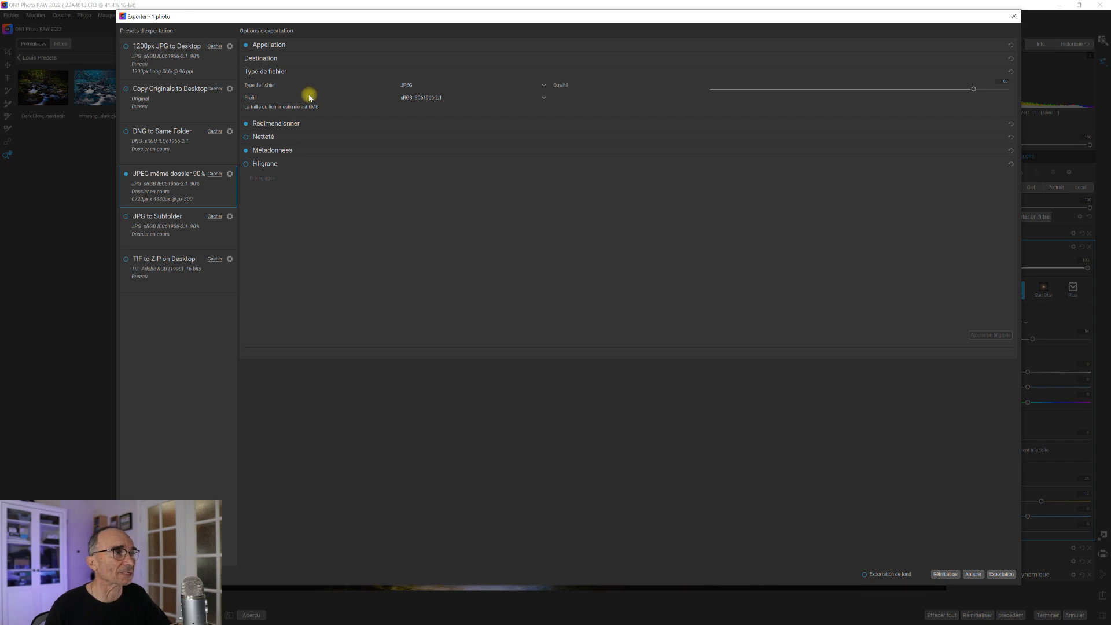
pyautogui.click(544, 86)
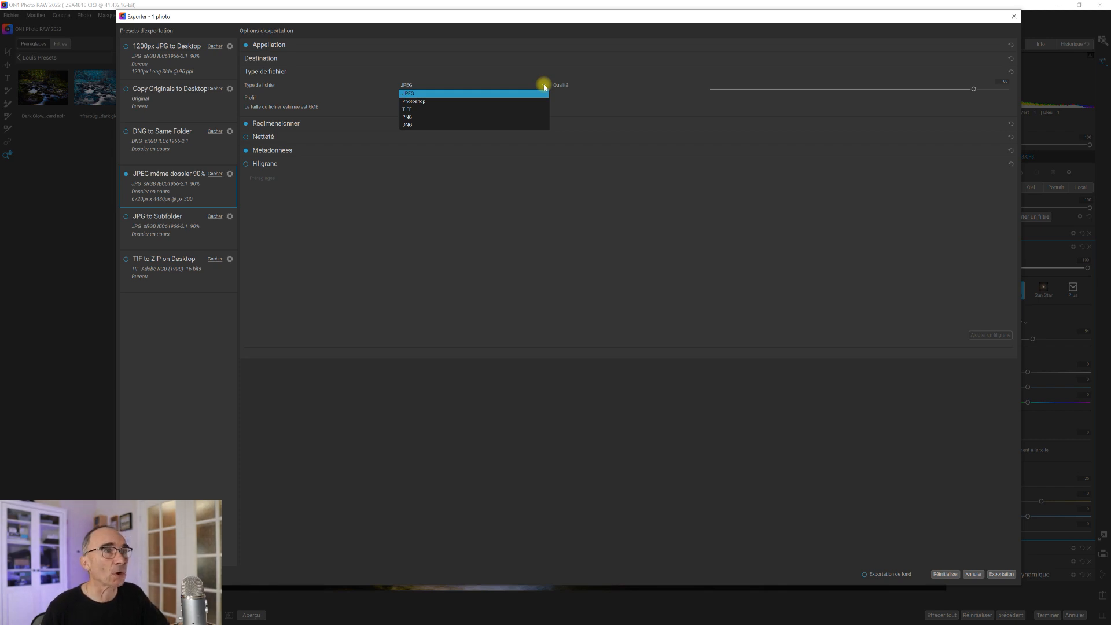
pyautogui.click(544, 86)
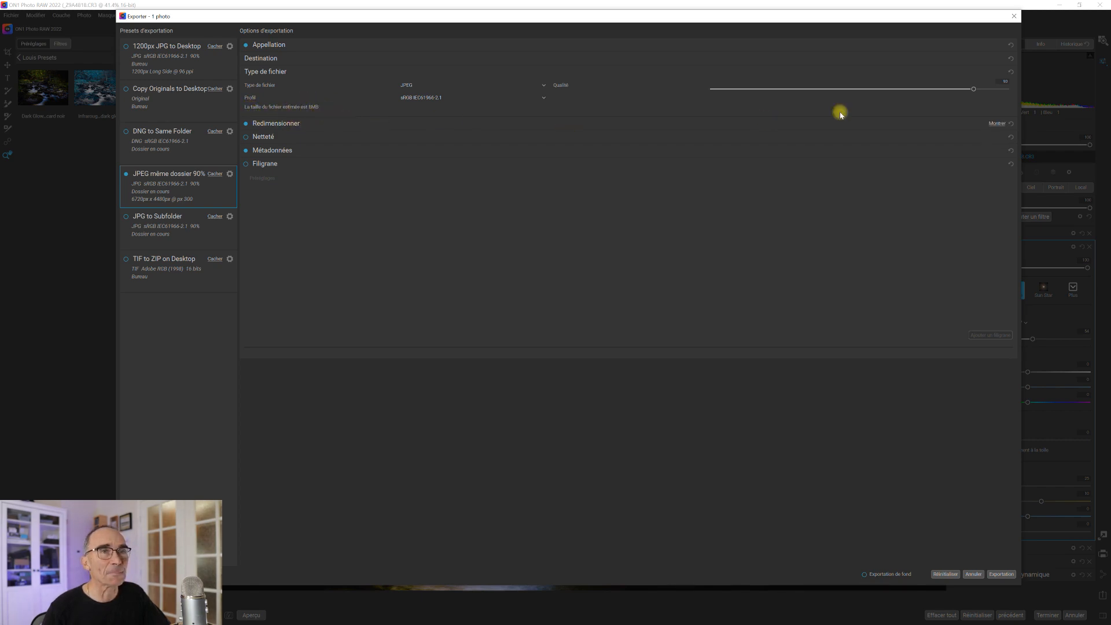
pyautogui.moveTo(975, 90); pyautogui.dragTo(1013, 88)
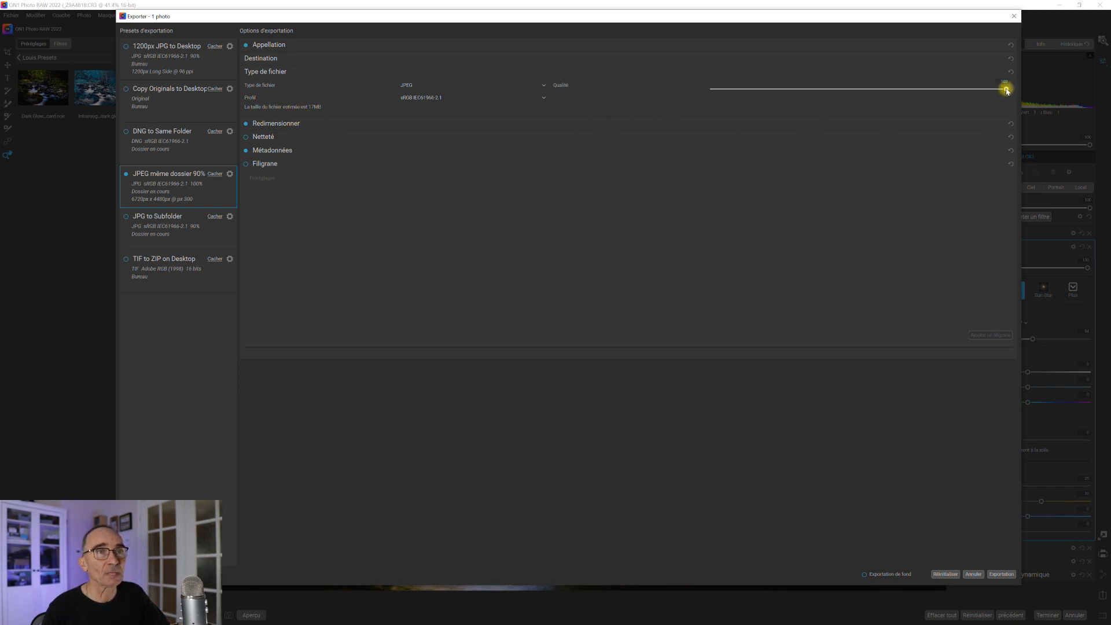
pyautogui.moveTo(1003, 90); pyautogui.dragTo(977, 87)
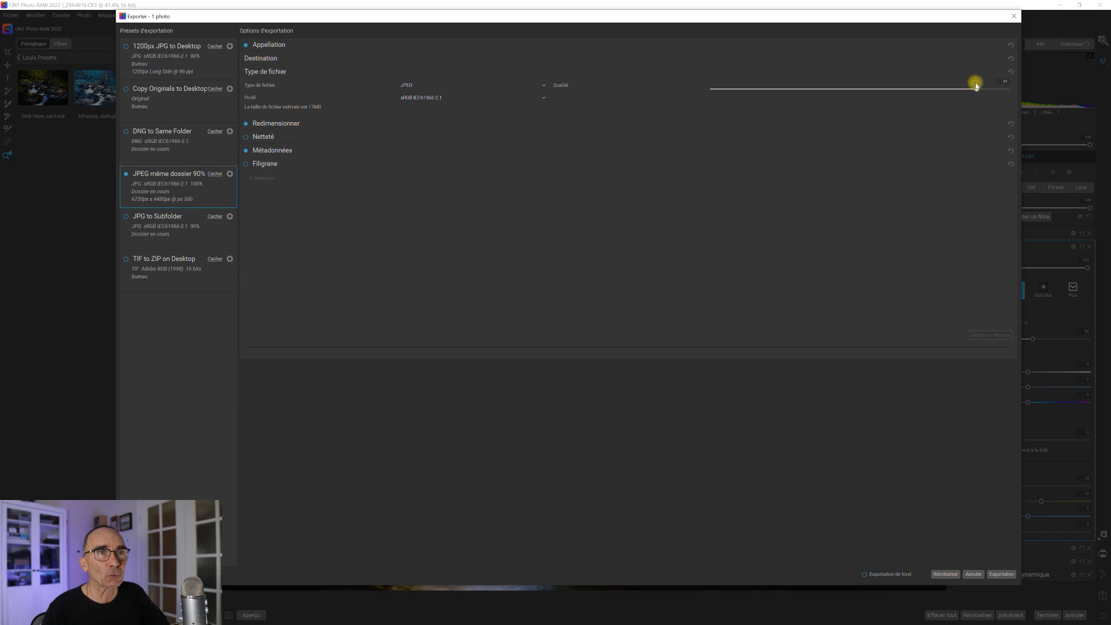
pyautogui.moveTo(976, 86); pyautogui.dragTo(974, 87)
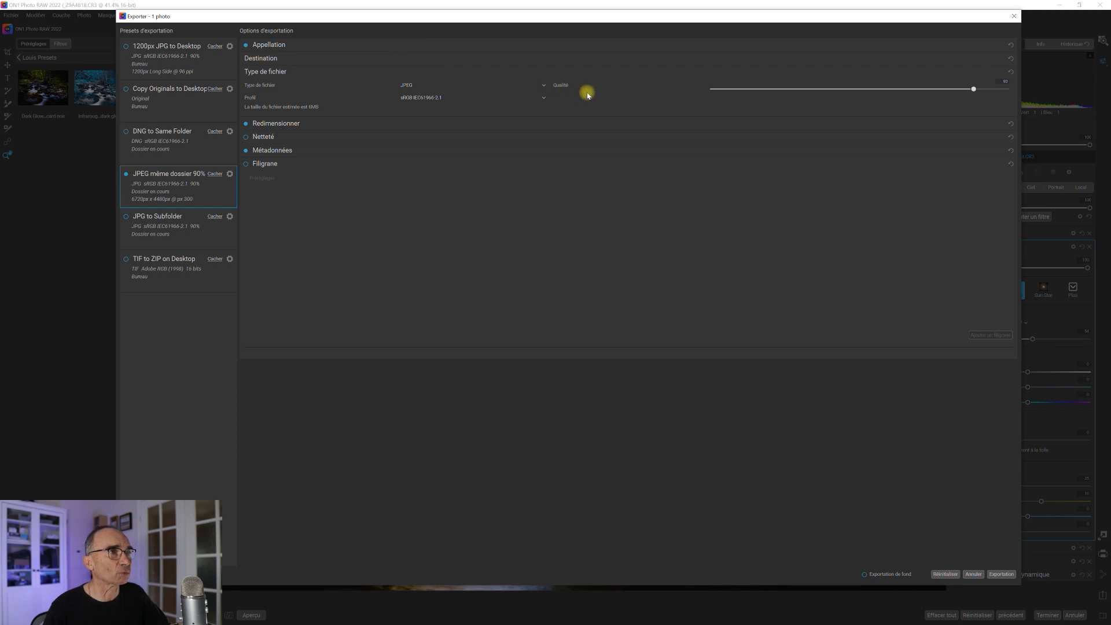
pyautogui.click(544, 99)
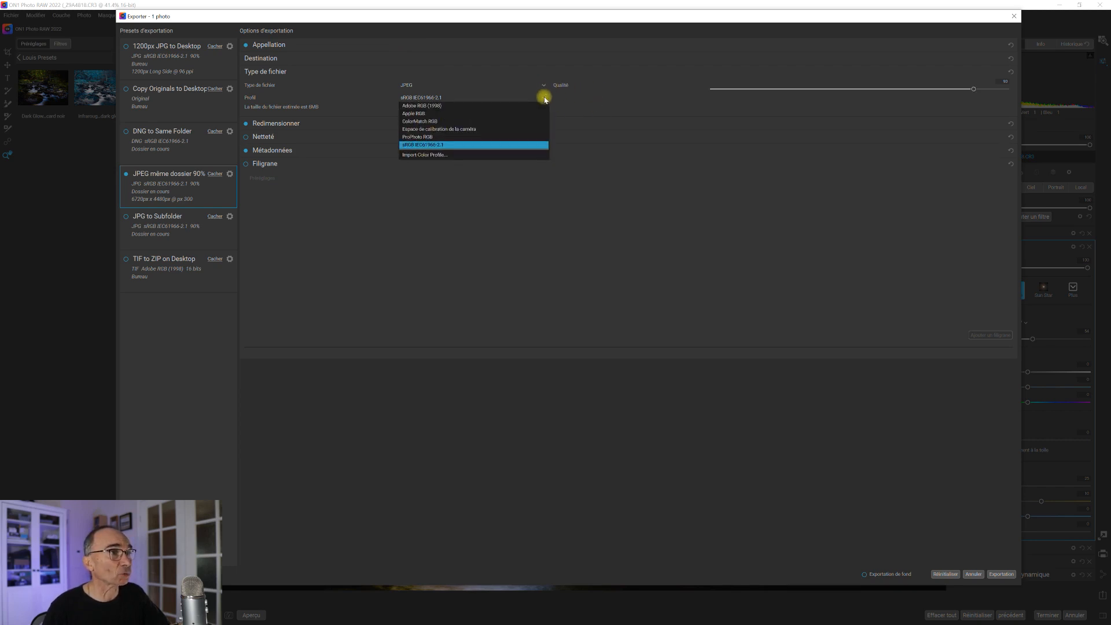
pyautogui.click(515, 147)
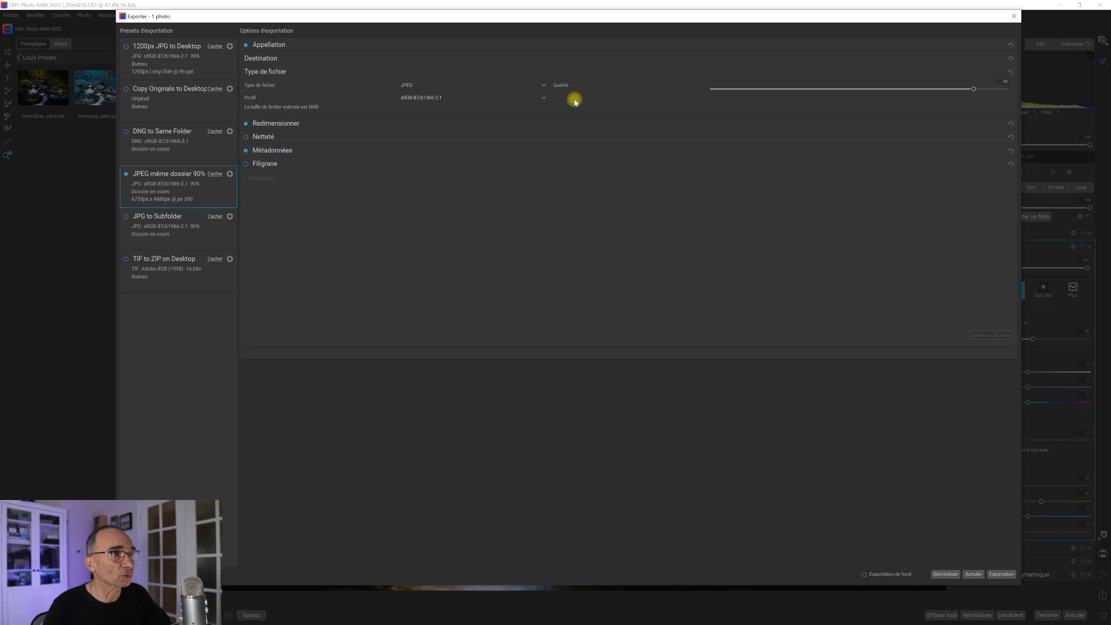
pyautogui.click(544, 98)
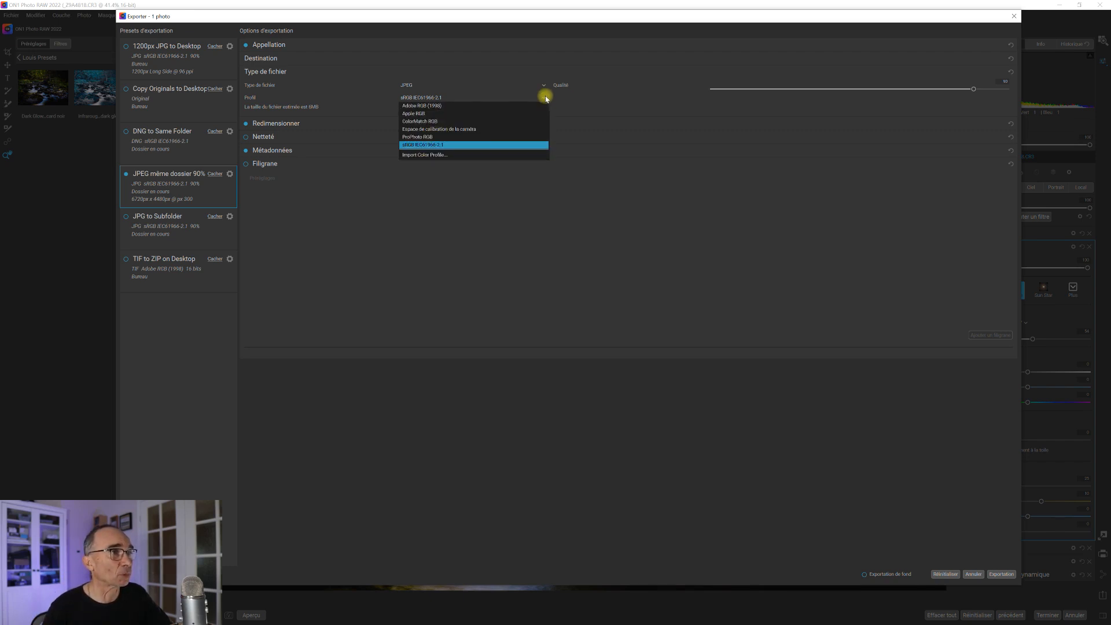
pyautogui.click(544, 97)
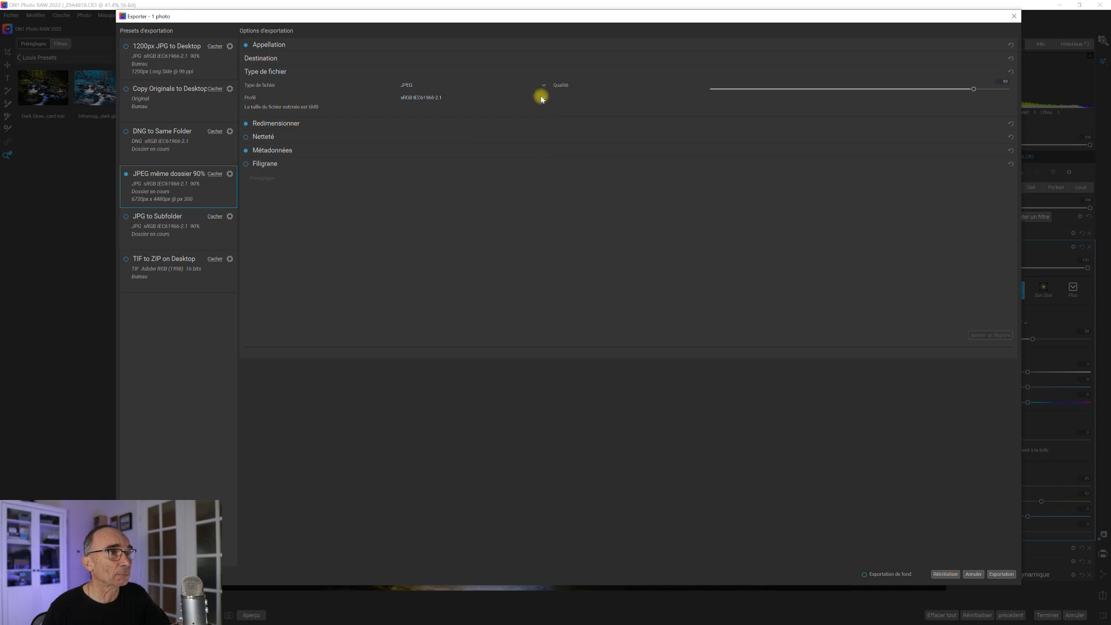
pyautogui.click(544, 98)
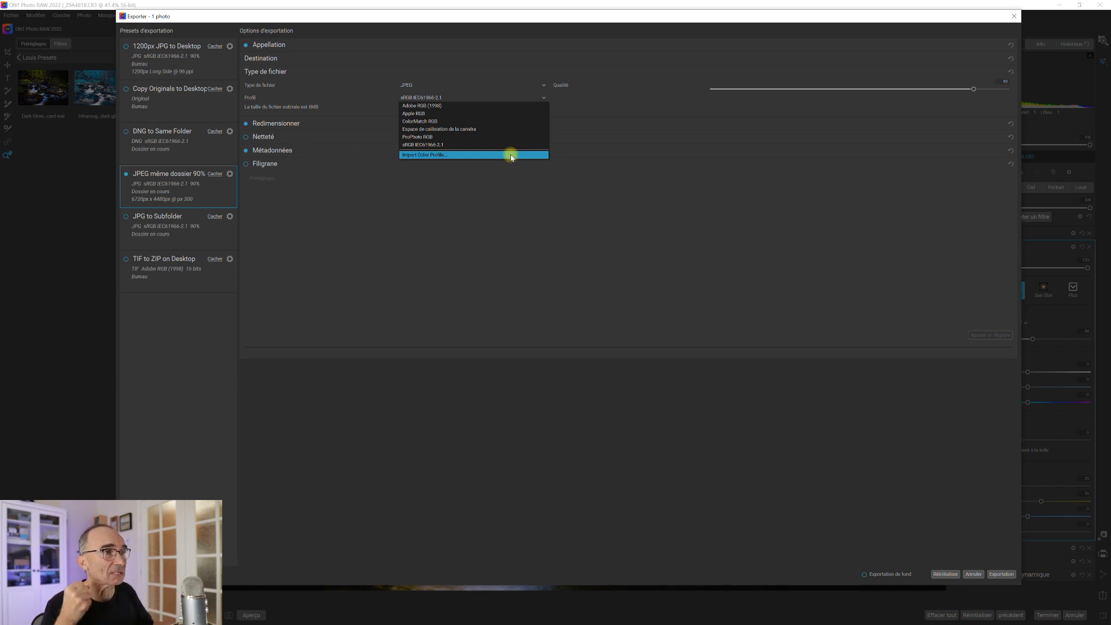
pyautogui.click(291, 125)
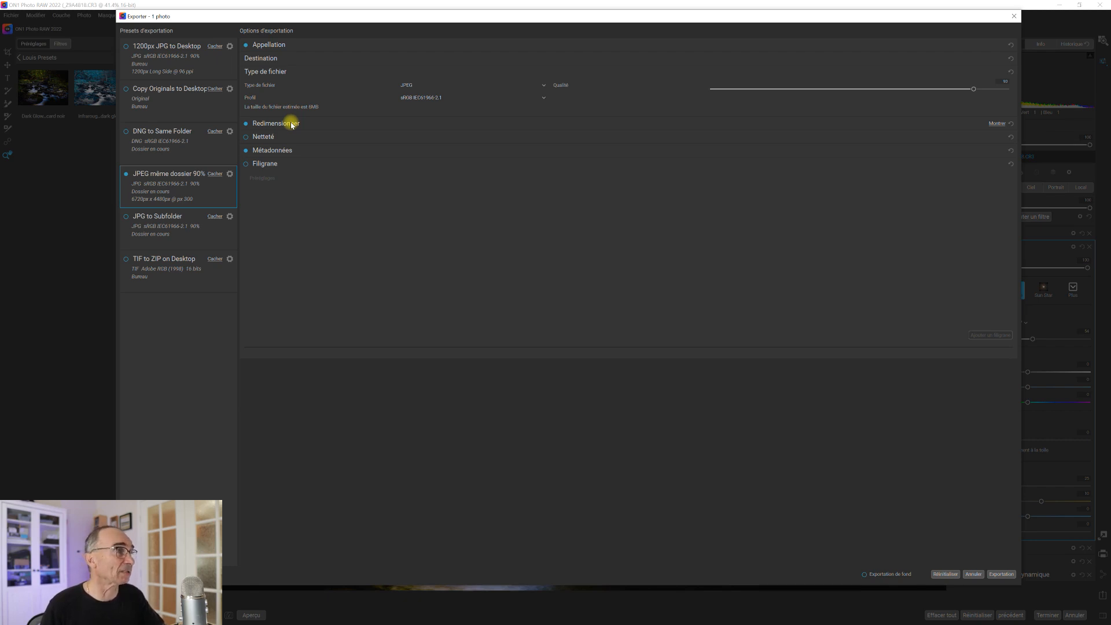
# Set Redimensionner à to Bord long: 6720 pixels at 300 ppi.
pyautogui.click(291, 125)
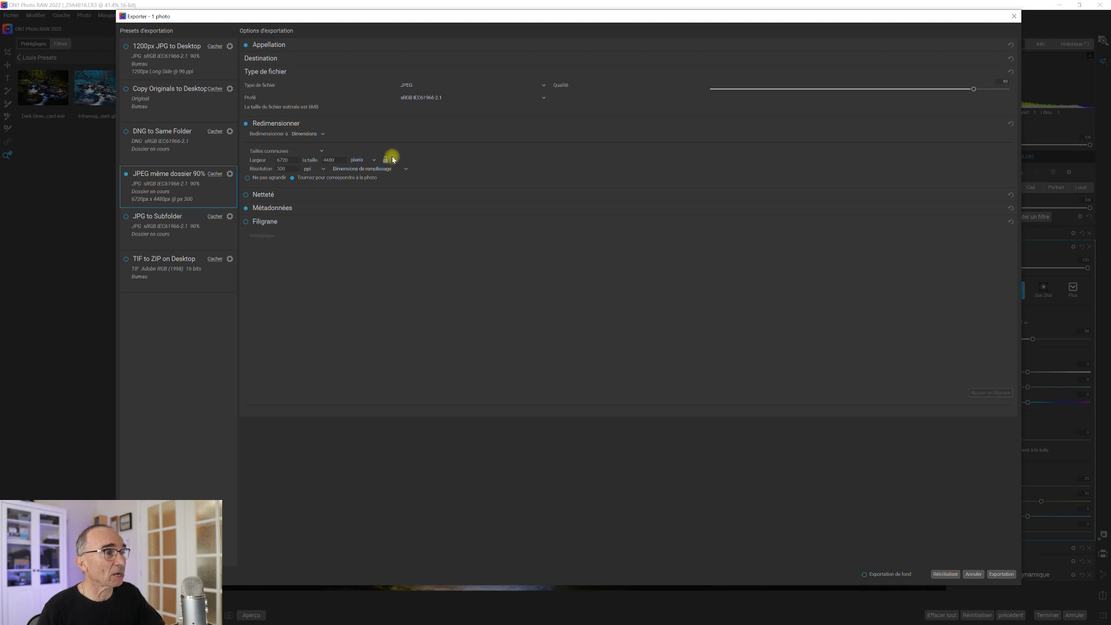
pyautogui.click(323, 134)
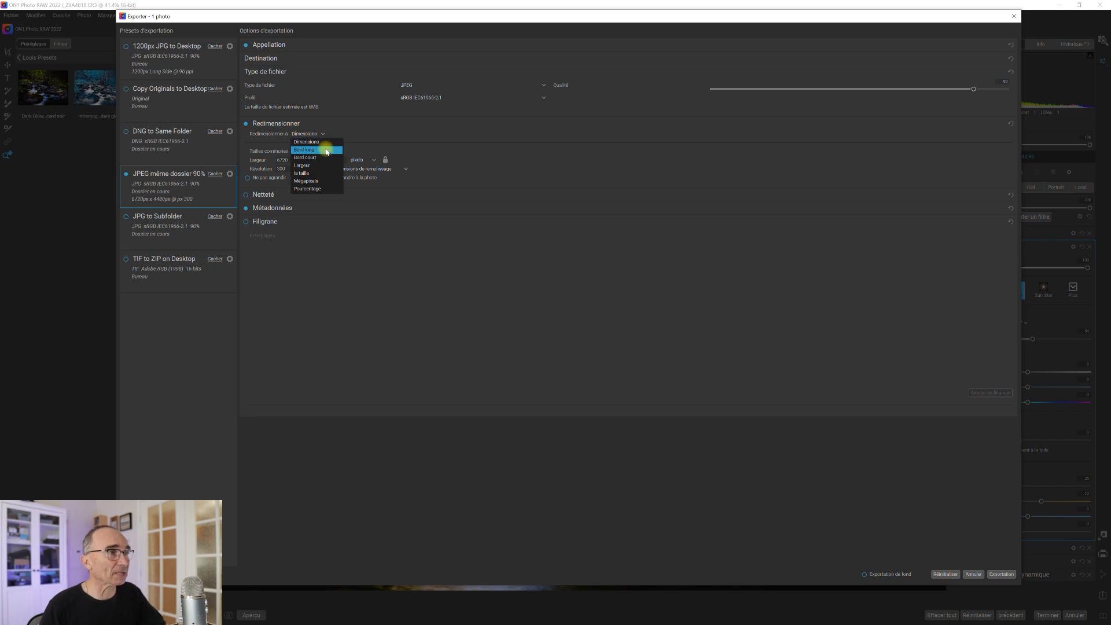
pyautogui.click(327, 152)
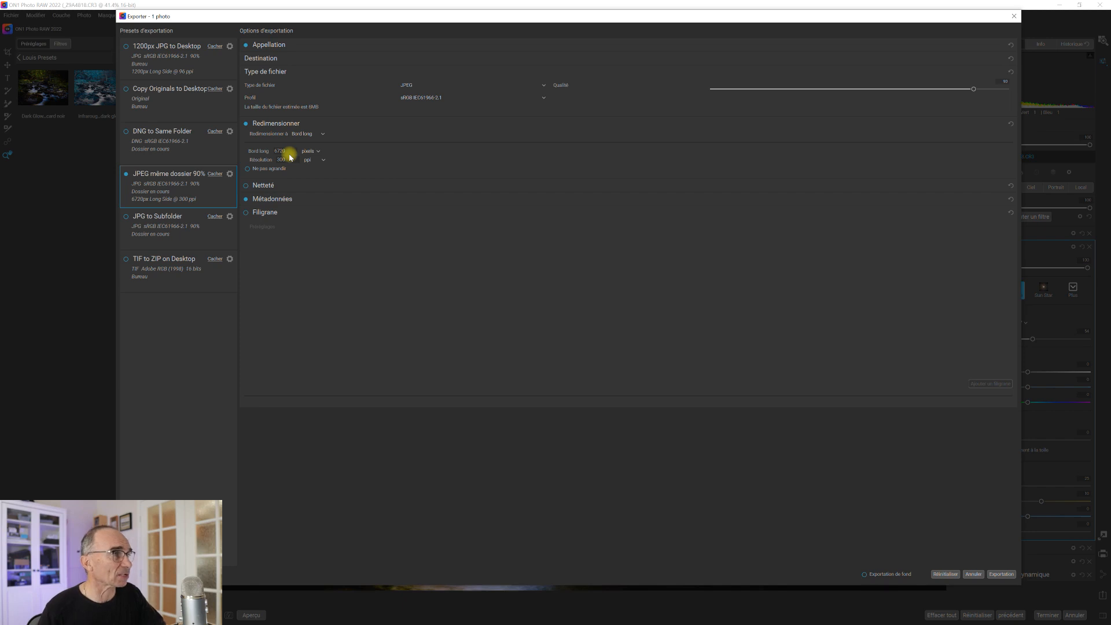
pyautogui.click(322, 134)
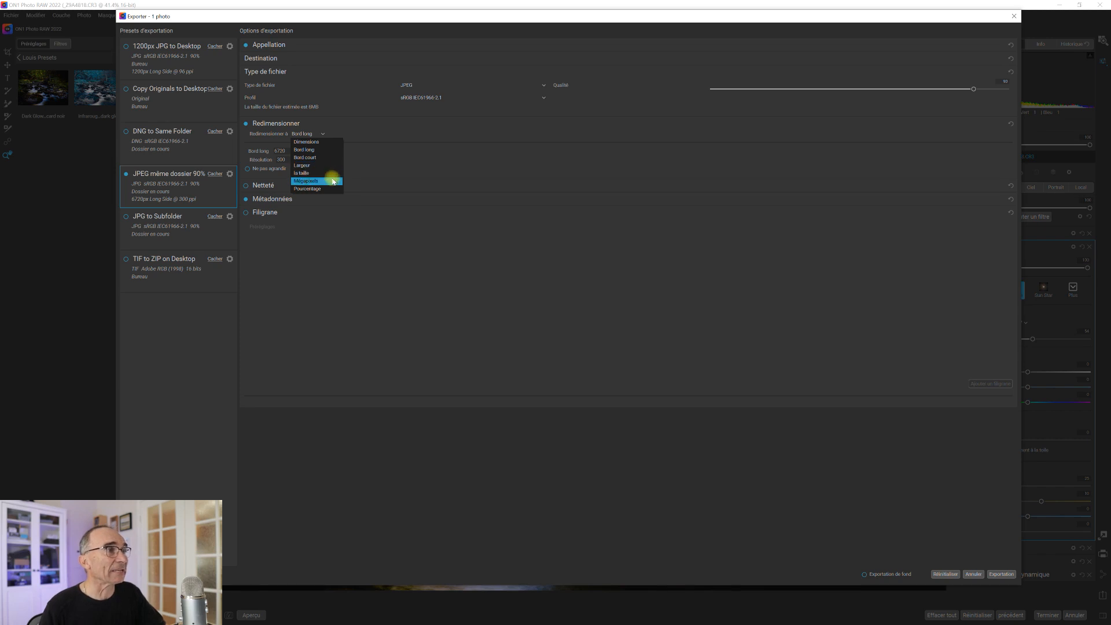
# Switch resizing to Mégapixels and enter 10 megapixels.
pyautogui.click(331, 181)
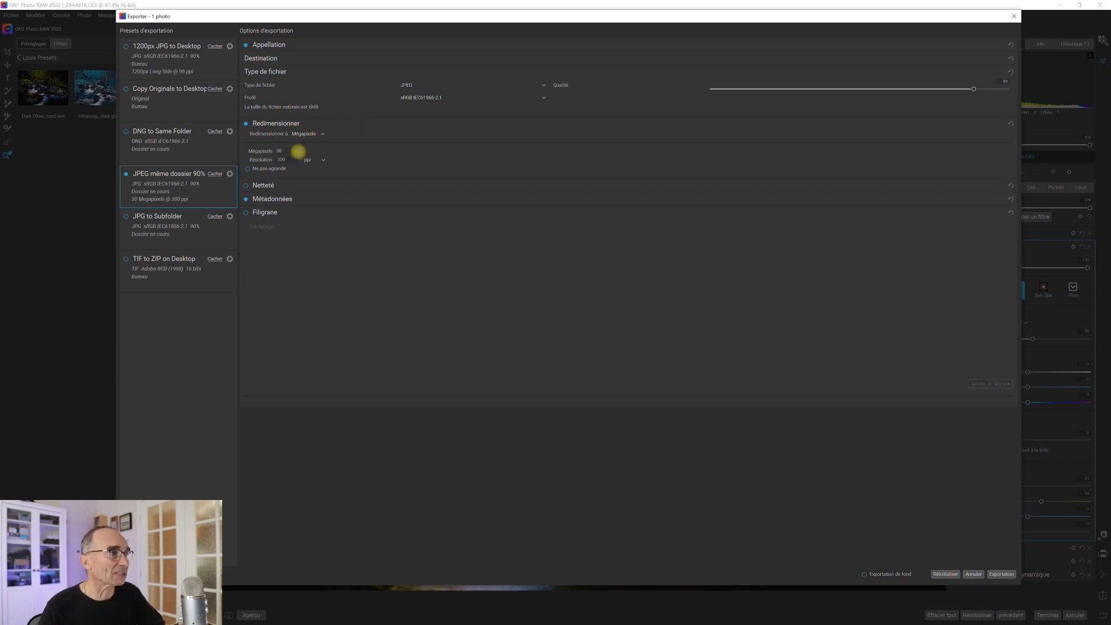
pyautogui.moveTo(290, 149); pyautogui.dragTo(261, 149)
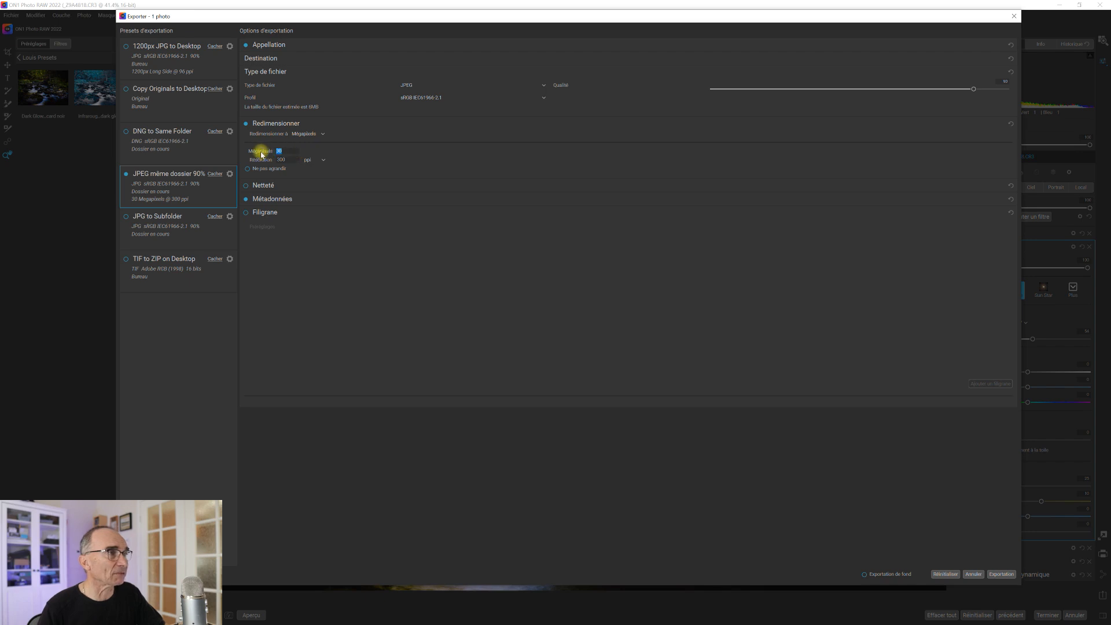
pyautogui.write('10')
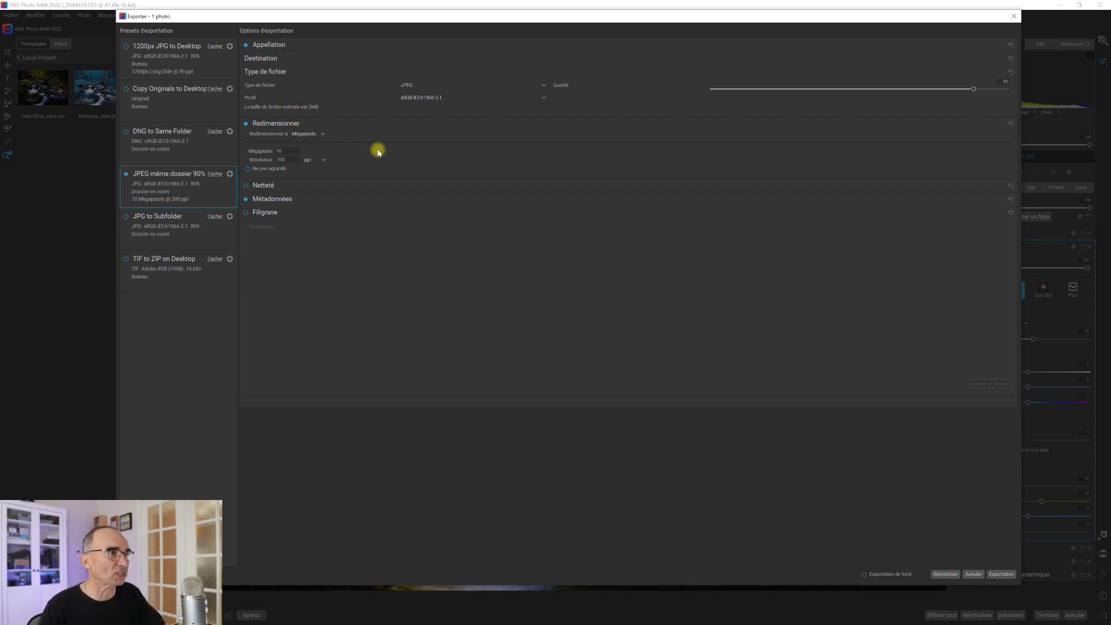
# Return resizing to Dimensions (6720 × 4480) and expand the sharpening settings.
pyautogui.click(323, 134)
pyautogui.click(307, 145)
pyautogui.click(262, 195)
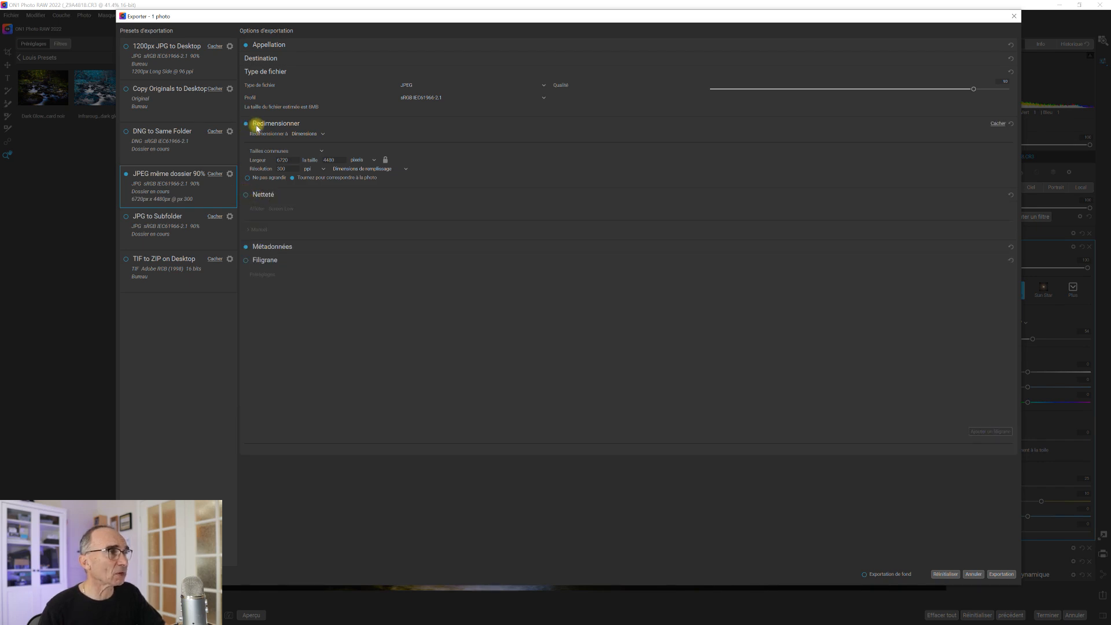
# Keep Screen Low sharpening, review its Manuel amounts, disable resize and sharpening, then expand Métadonnées.
pyautogui.click(245, 123)
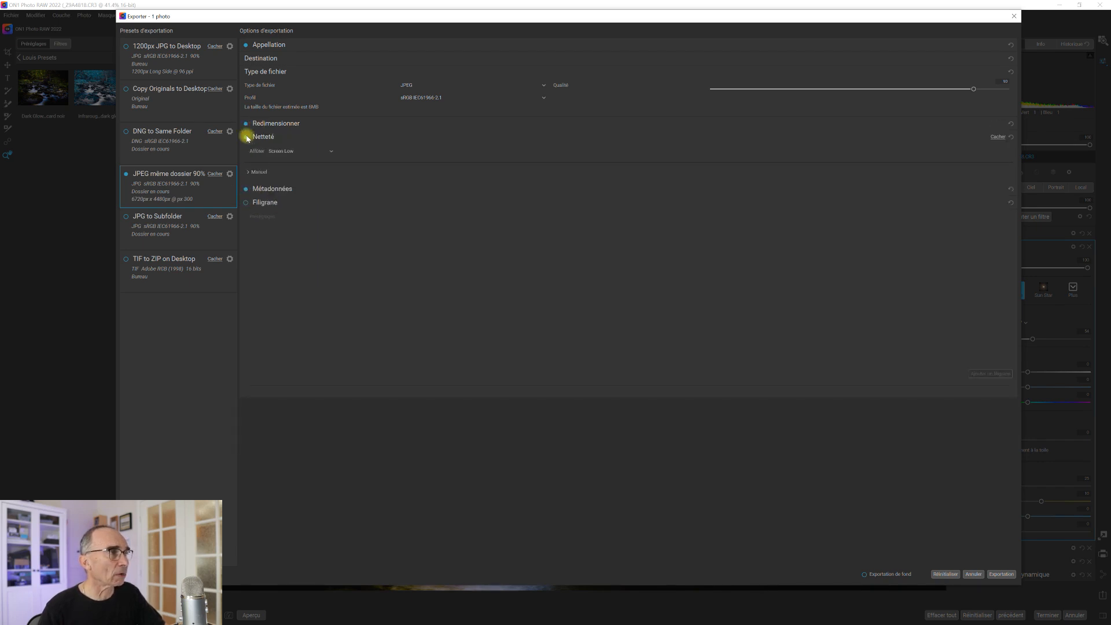
pyautogui.click(262, 138)
pyautogui.click(262, 138)
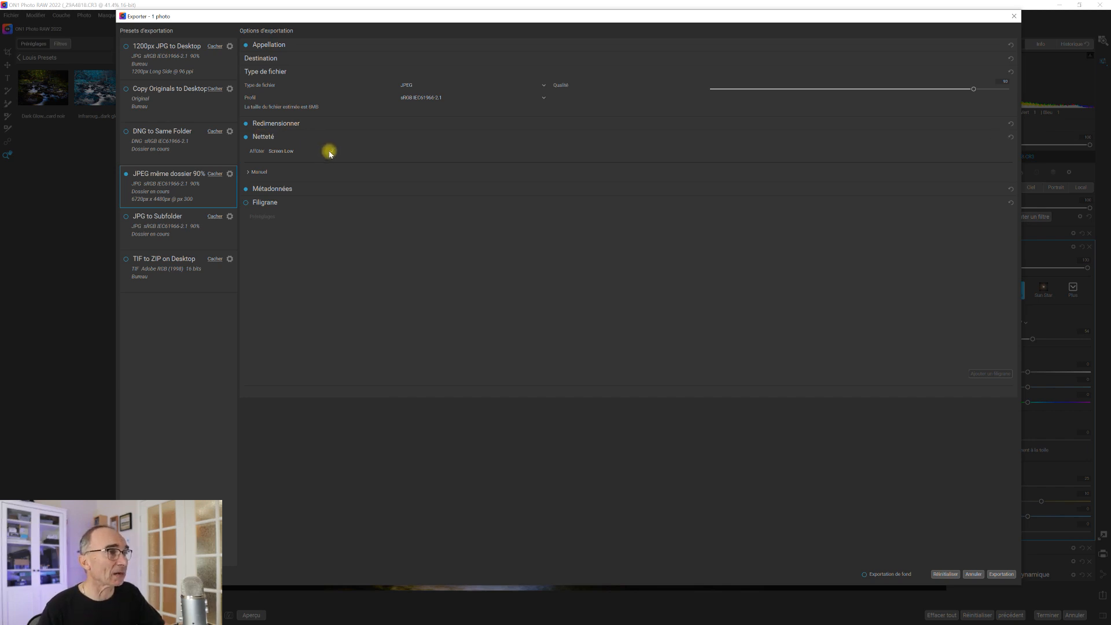
pyautogui.click(330, 153)
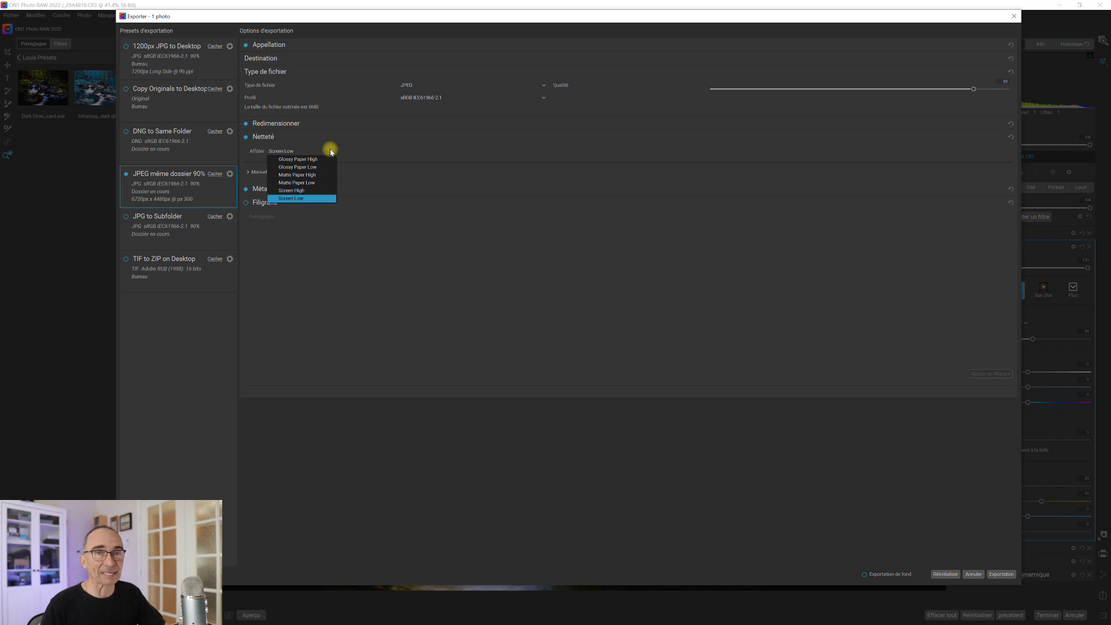
pyautogui.click(282, 154)
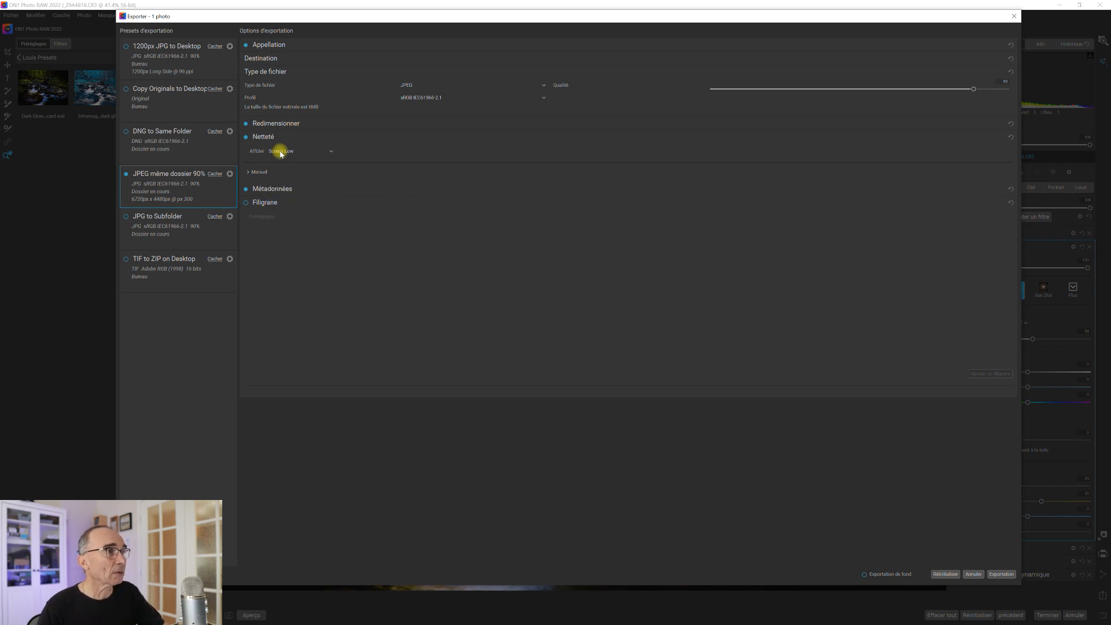
pyautogui.click(249, 173)
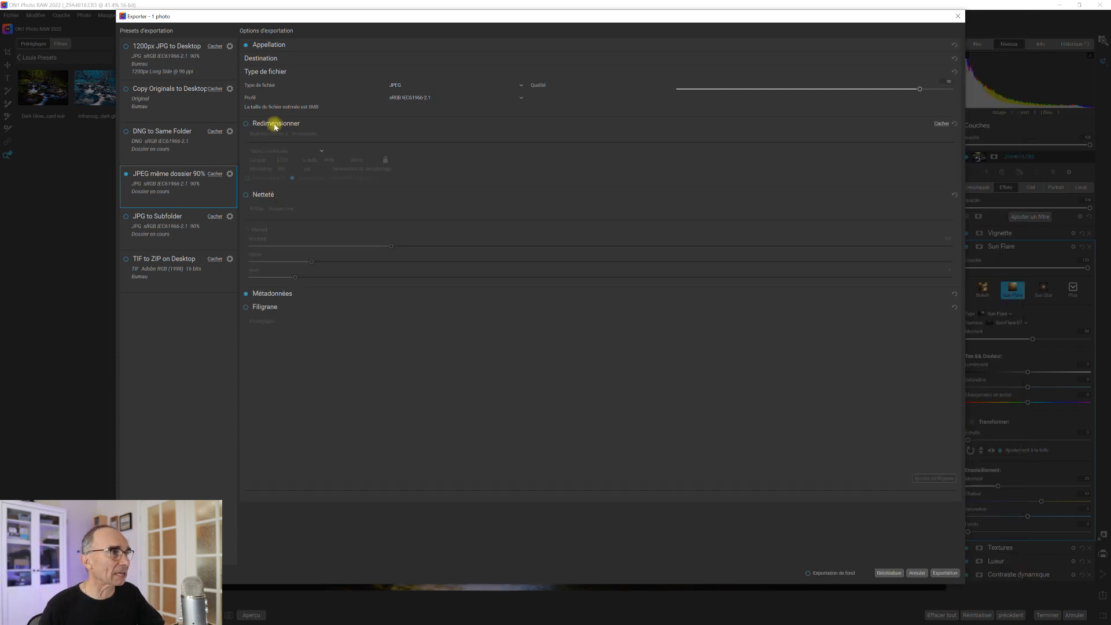
pyautogui.click(273, 123)
pyautogui.click(278, 150)
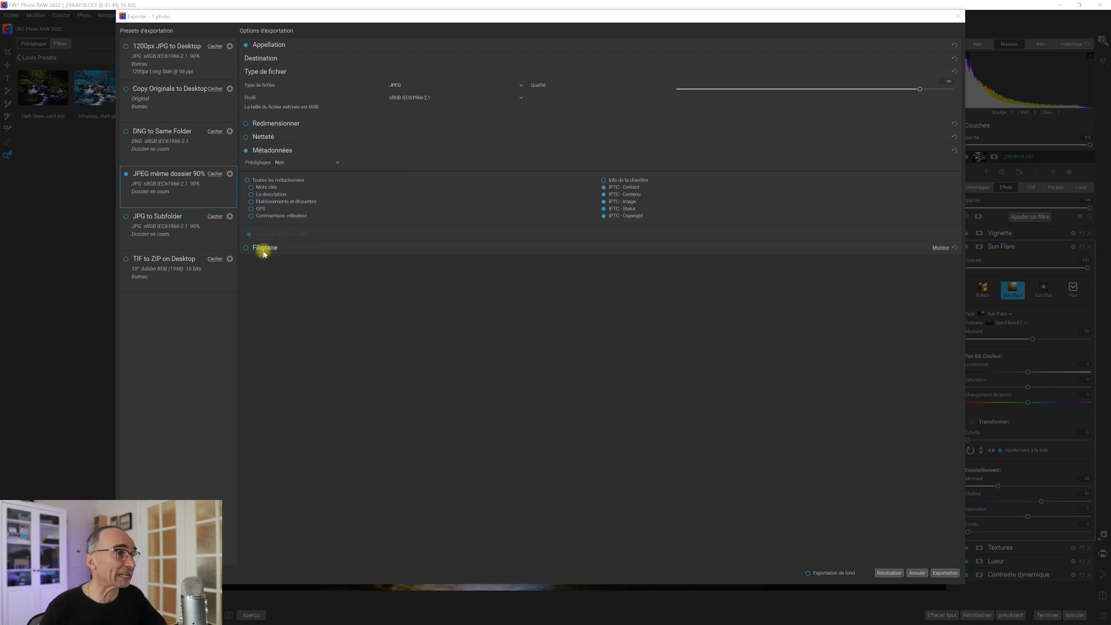
# Enable Filigrane and expand its settings, leaving the presets unchanged.
pyautogui.click(246, 248)
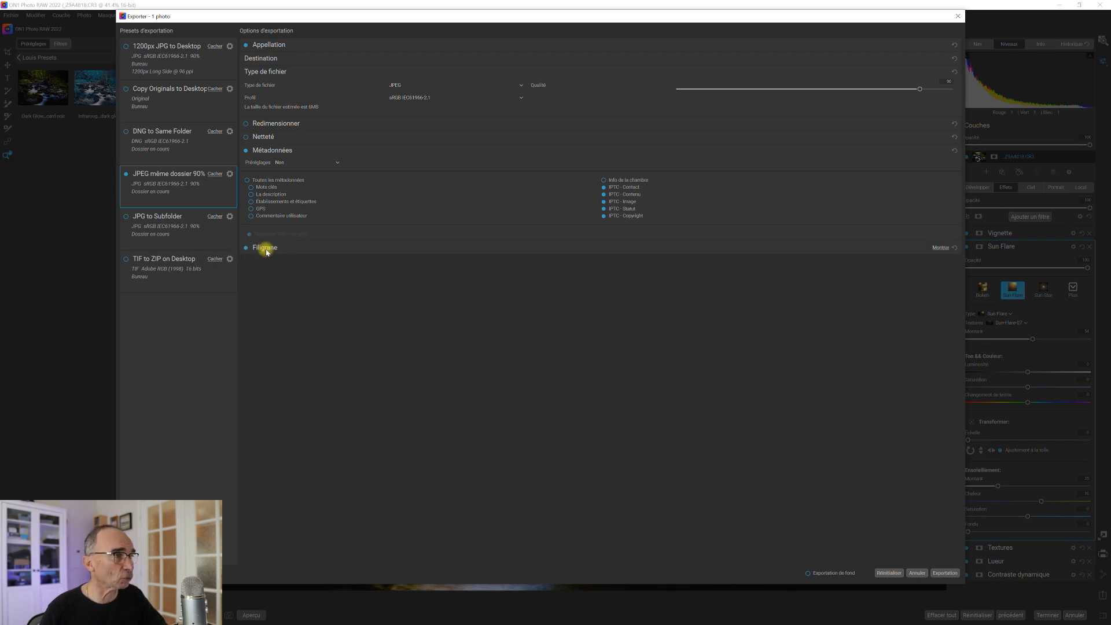
pyautogui.click(266, 249)
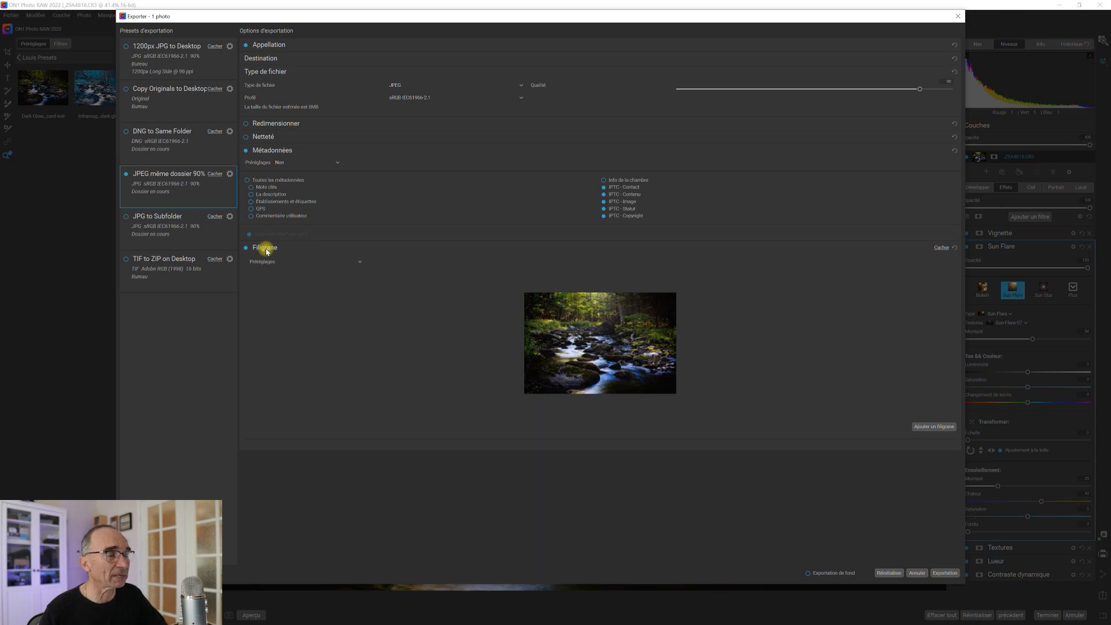
pyautogui.click(360, 262)
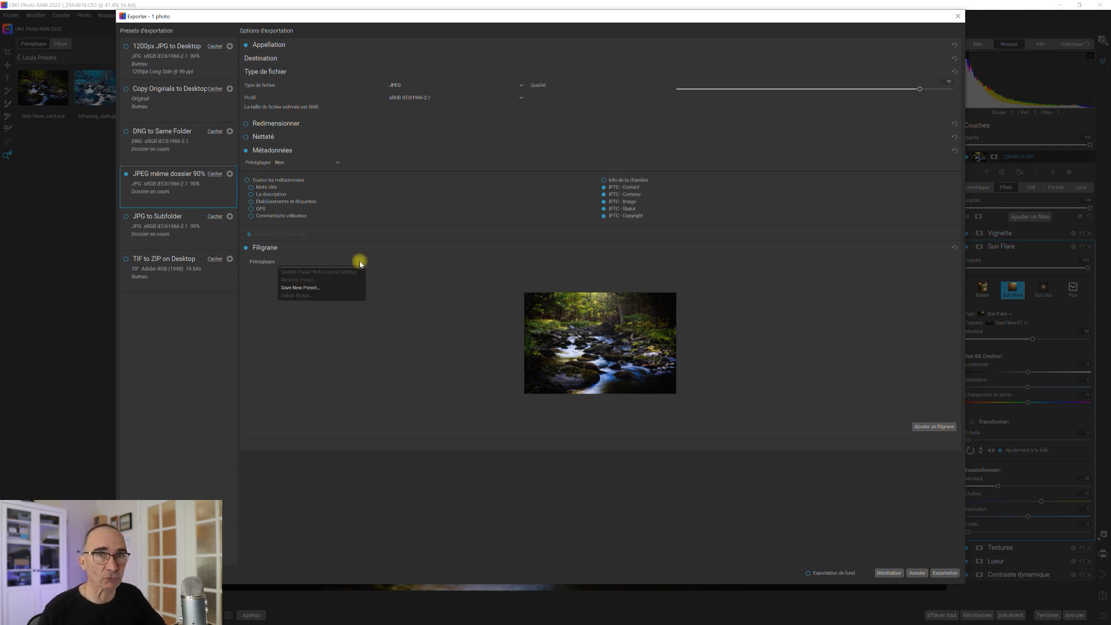
pyautogui.click(423, 258)
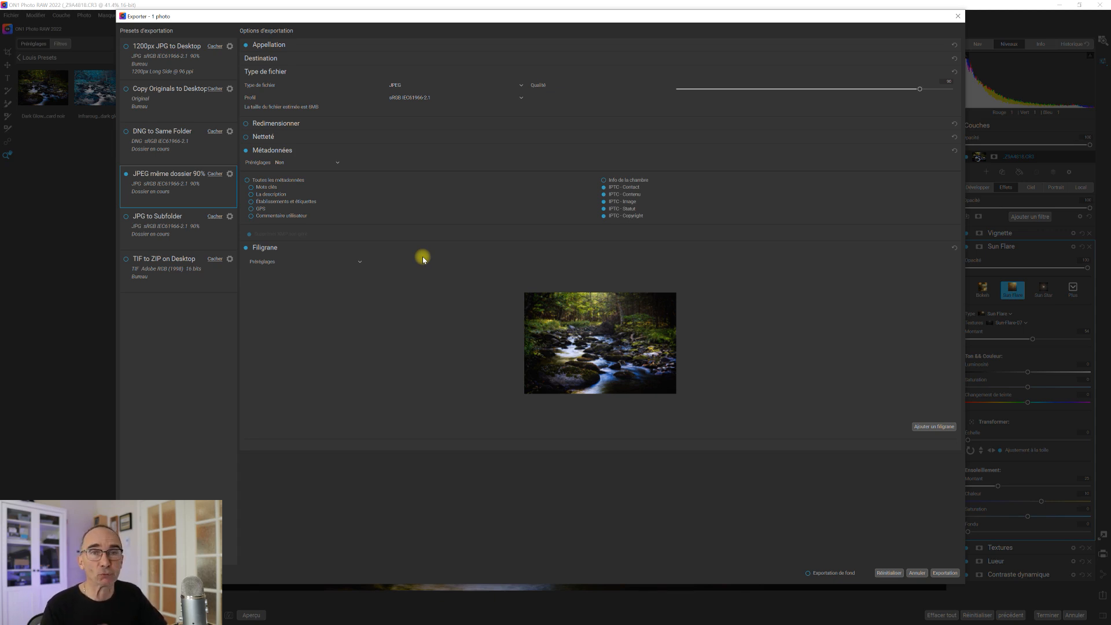
# Add a text watermark and replace 'Ton texte' with the photographer's credit line.
pyautogui.click(946, 429)
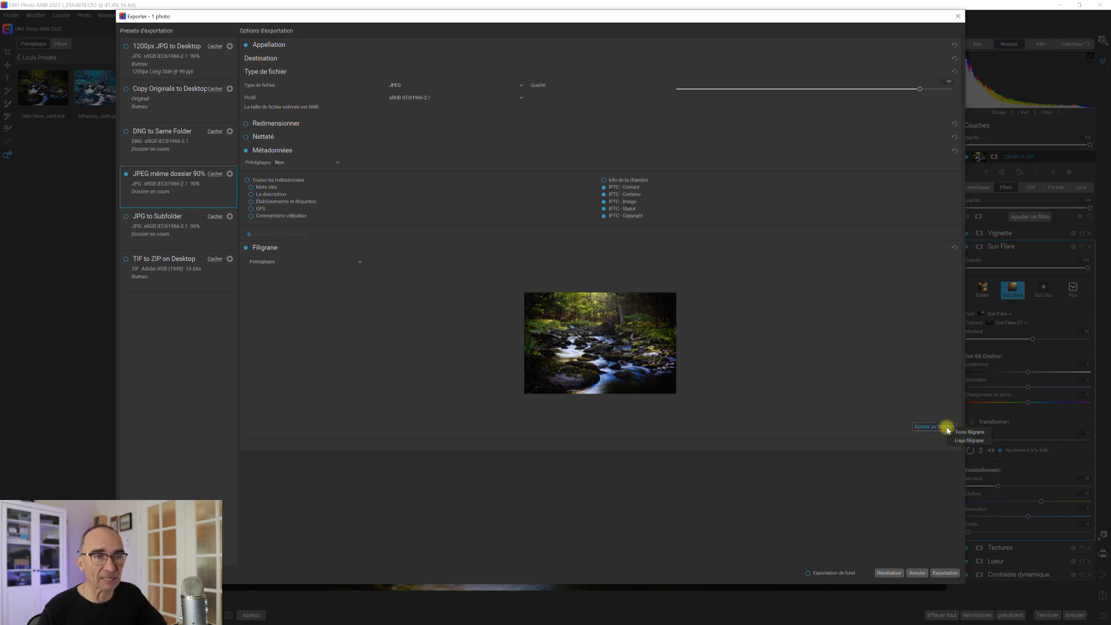
pyautogui.click(980, 434)
pyautogui.scroll(-2, 872, 323)
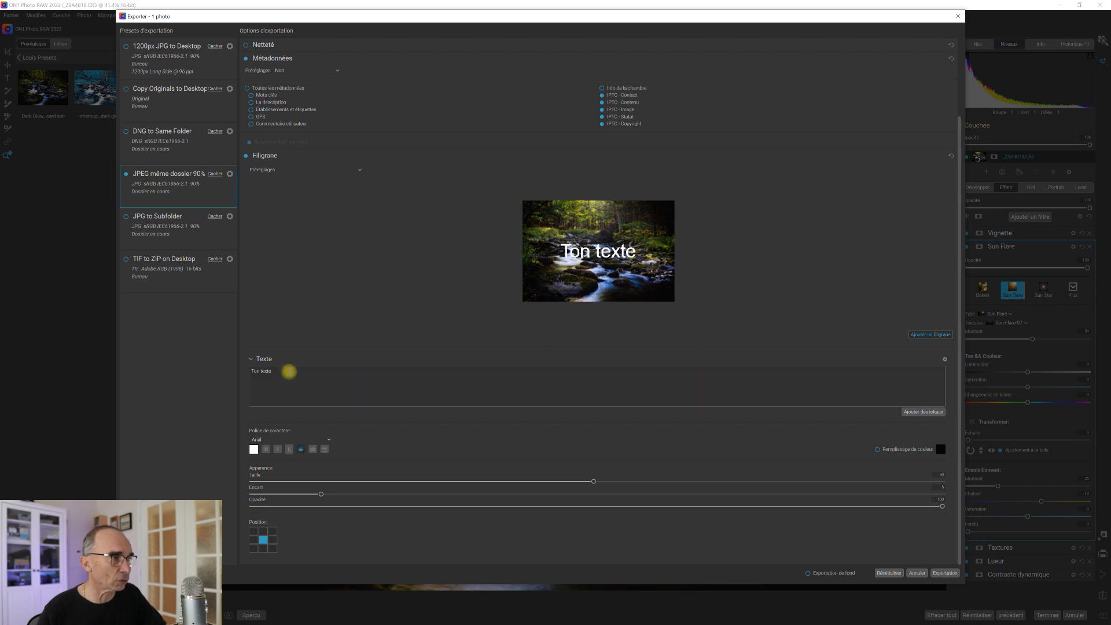
pyautogui.moveTo(272, 370); pyautogui.dragTo(243, 371)
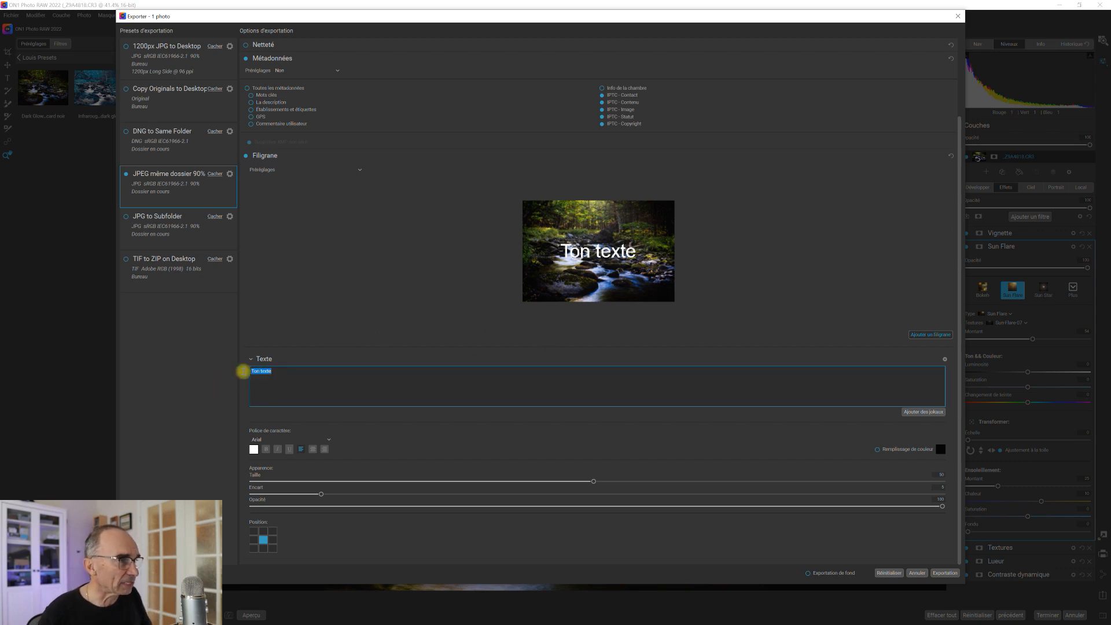
pyautogui.write('@')
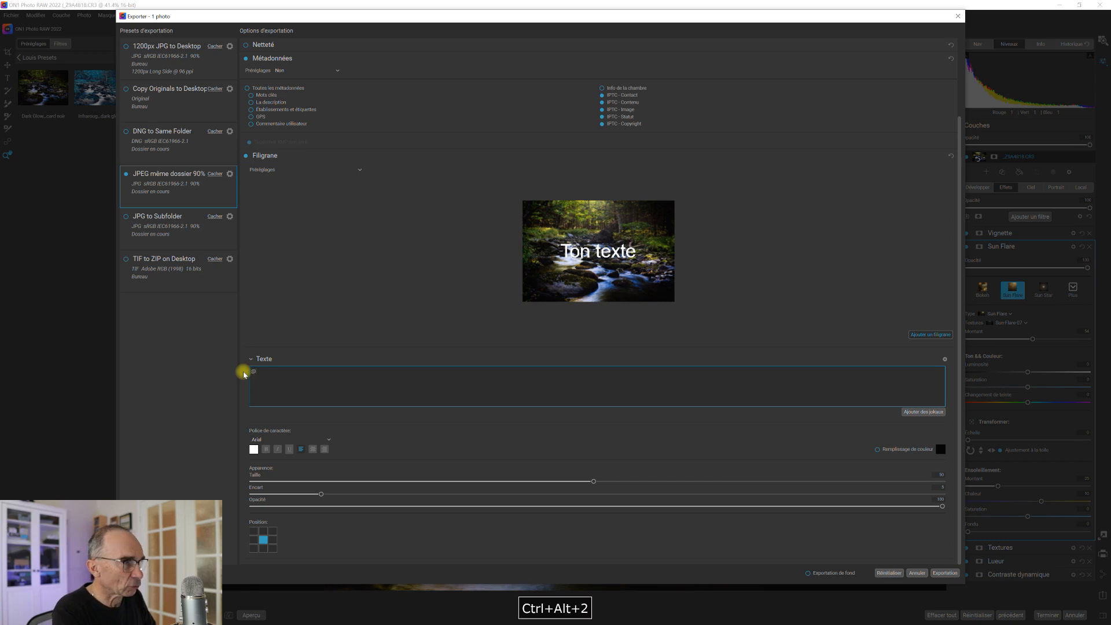
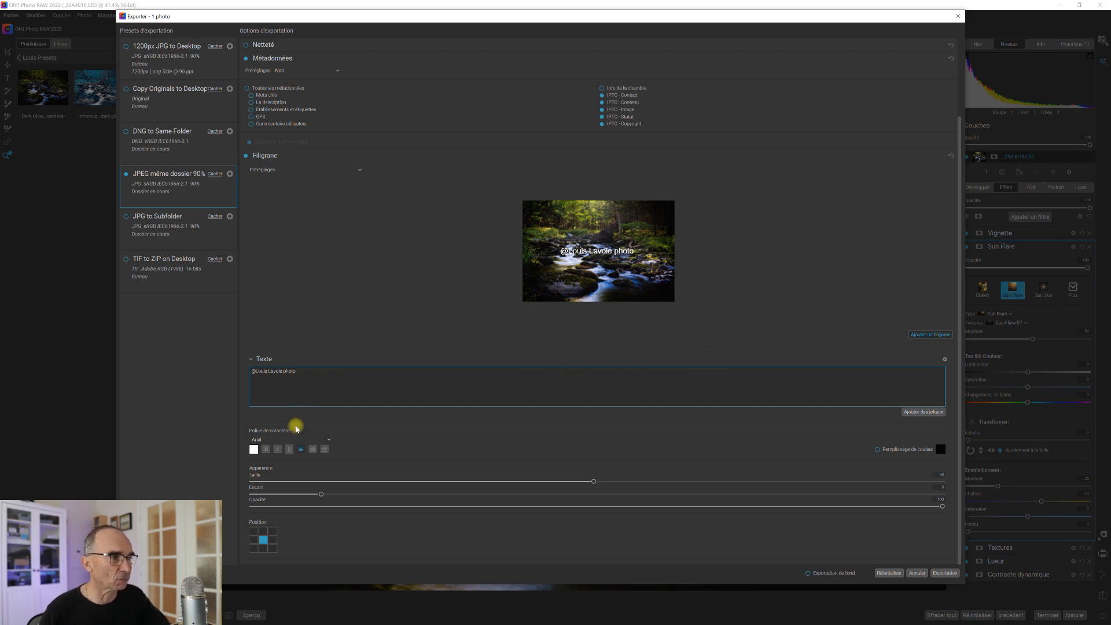
# Keep Arial as the watermark text's font.
pyautogui.moveTo(310, 375); pyautogui.dragTo(251, 371)
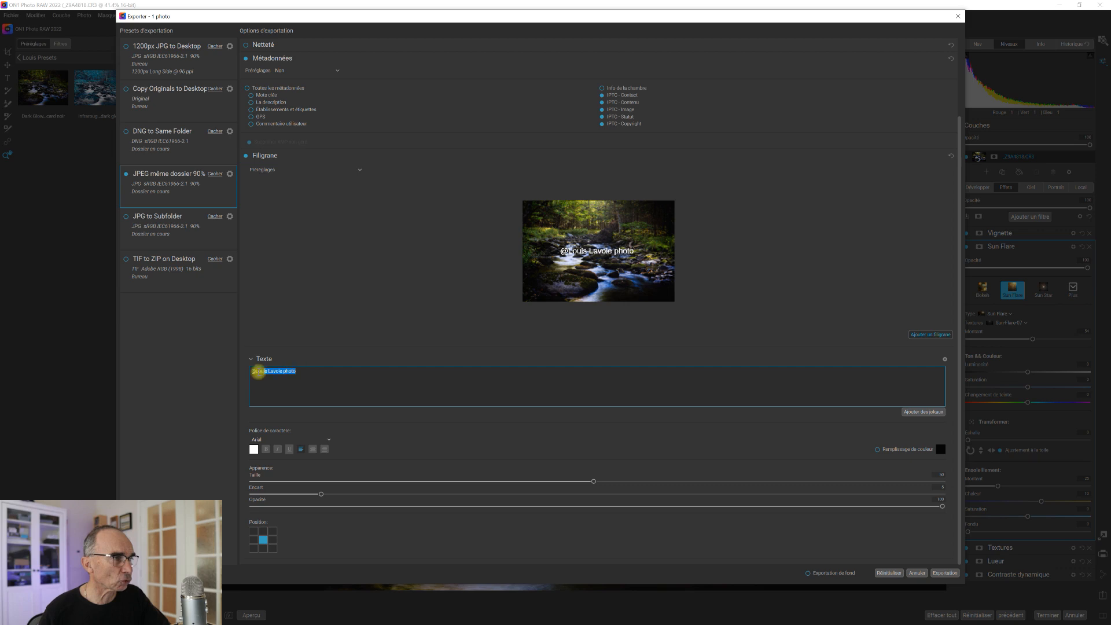
pyautogui.click(329, 440)
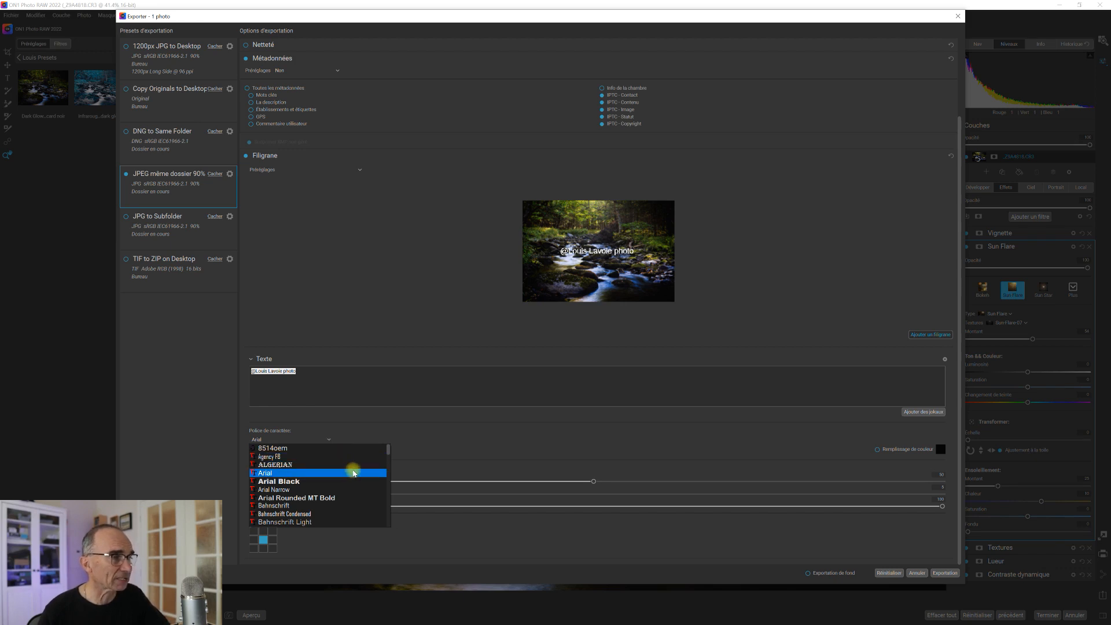
pyautogui.click(352, 471)
pyautogui.click(386, 381)
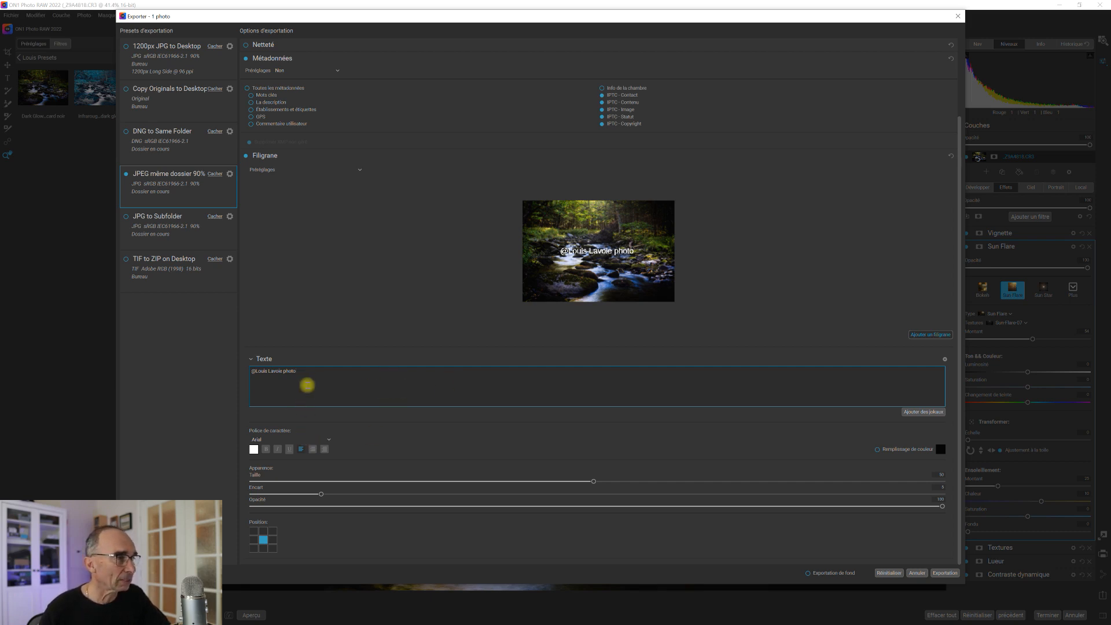
# Make the selected watermark text bold, leaving it non-italic.
pyautogui.moveTo(305, 371); pyautogui.dragTo(242, 374)
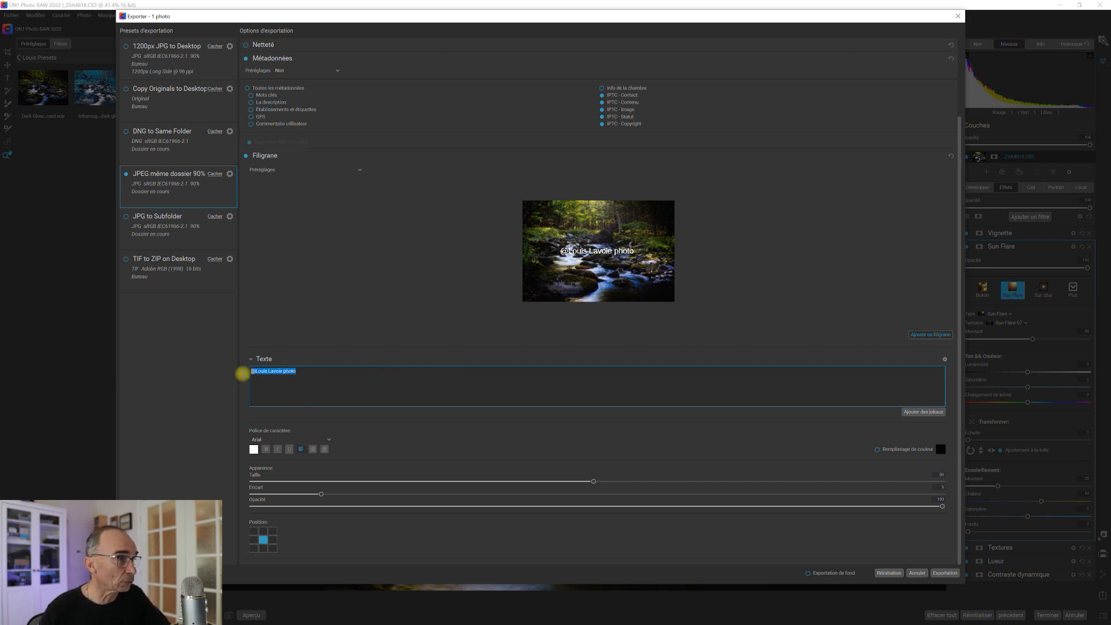
pyautogui.click(278, 450)
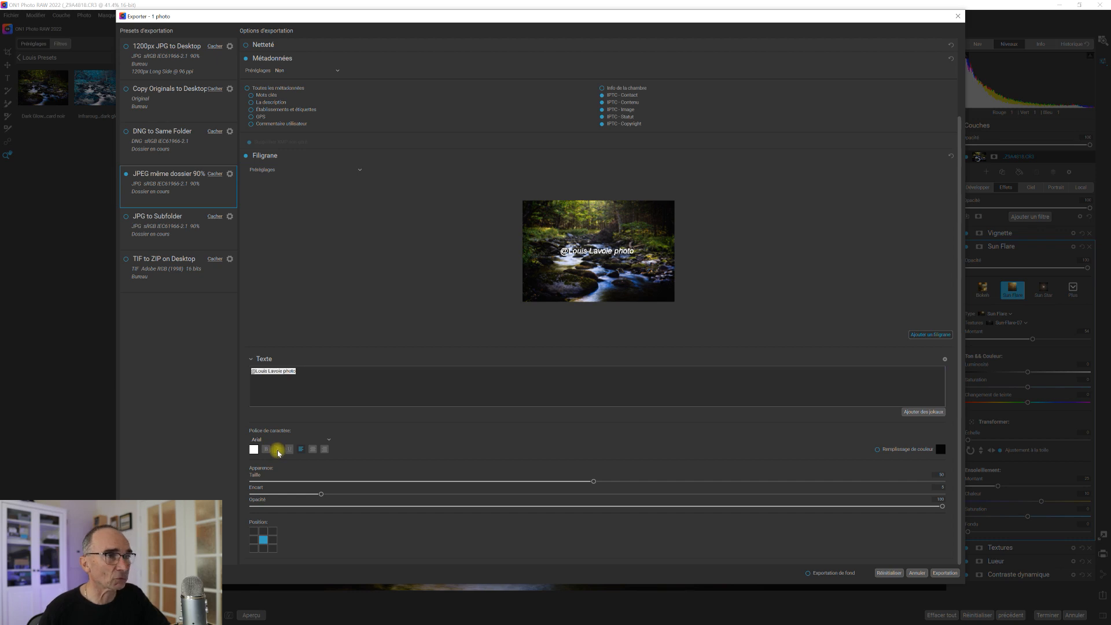
pyautogui.click(278, 450)
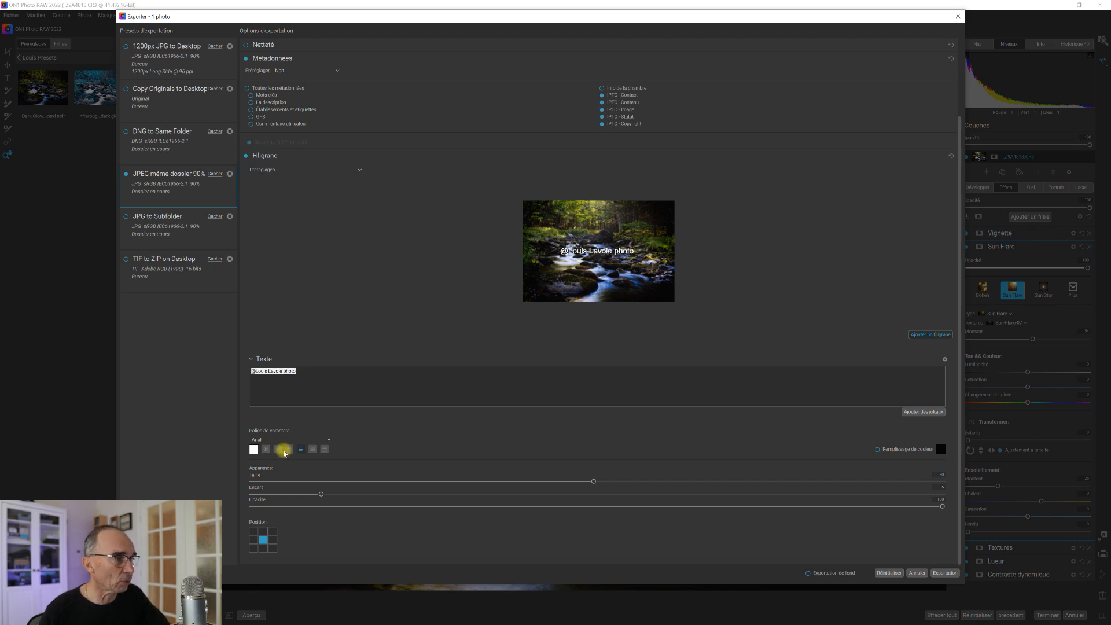
pyautogui.click(267, 451)
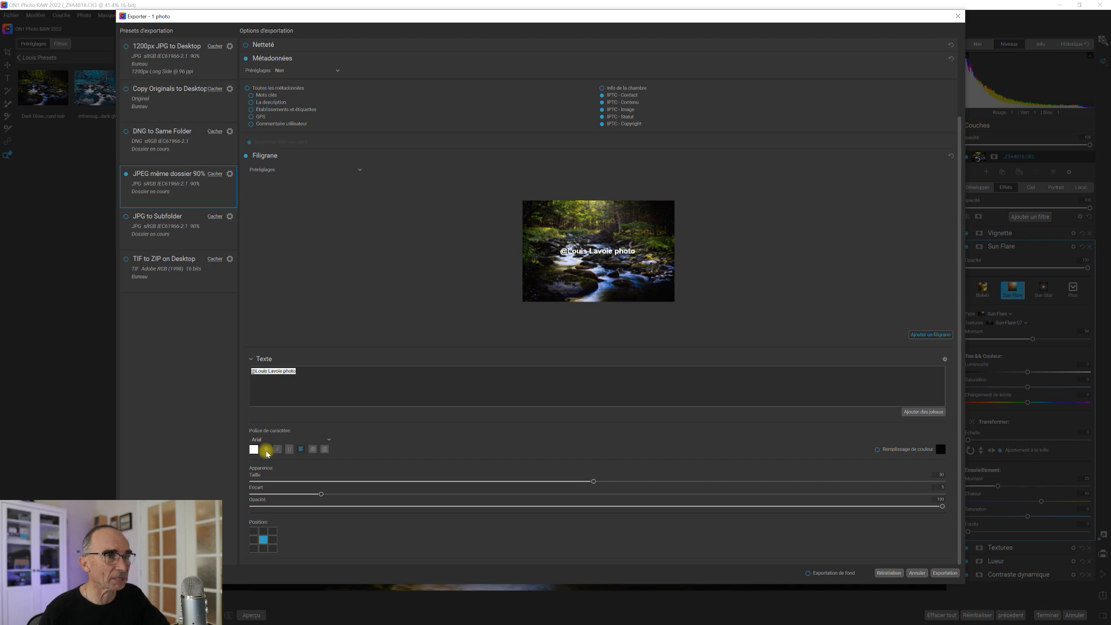
pyautogui.click(354, 379)
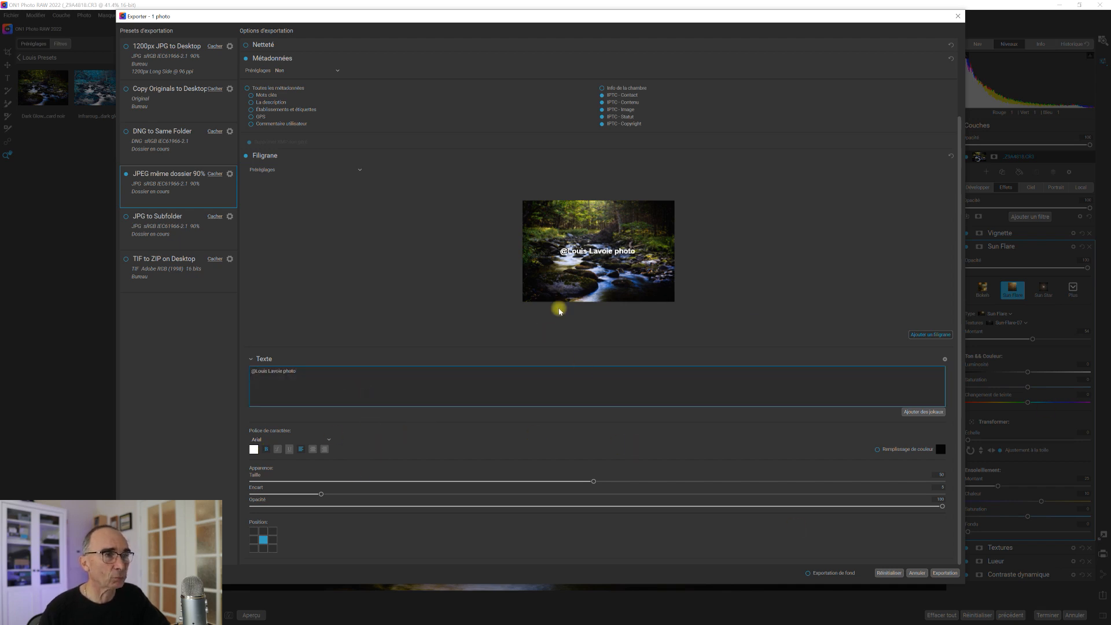
# Lower the watermark opacity to about 41 and position it in the bottom-right corner.
pyautogui.moveTo(943, 508); pyautogui.dragTo(700, 516)
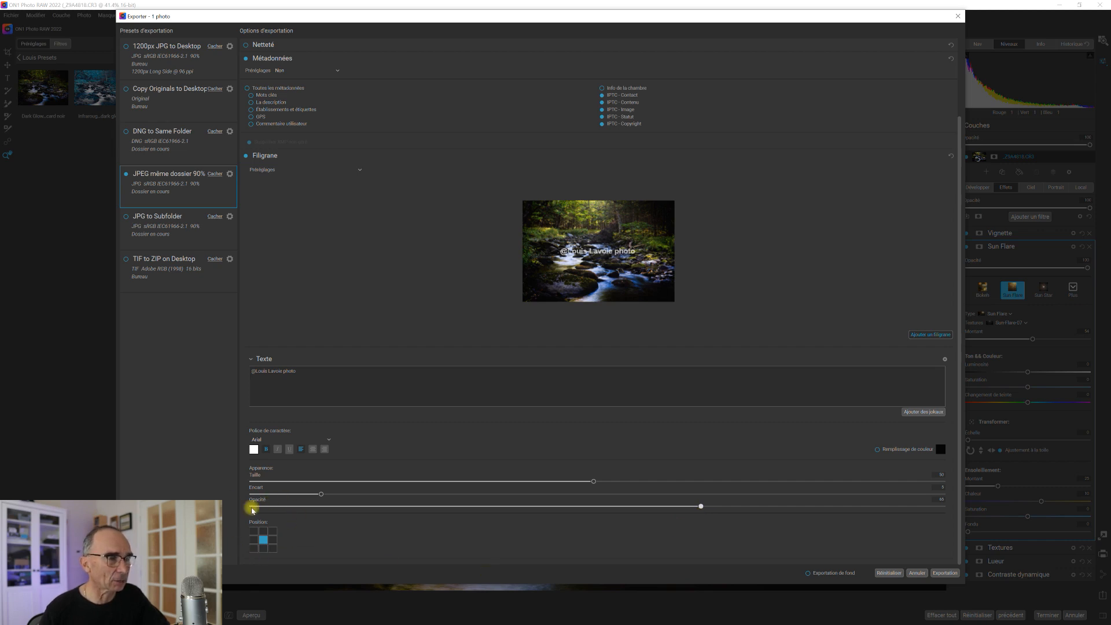
pyautogui.click(273, 548)
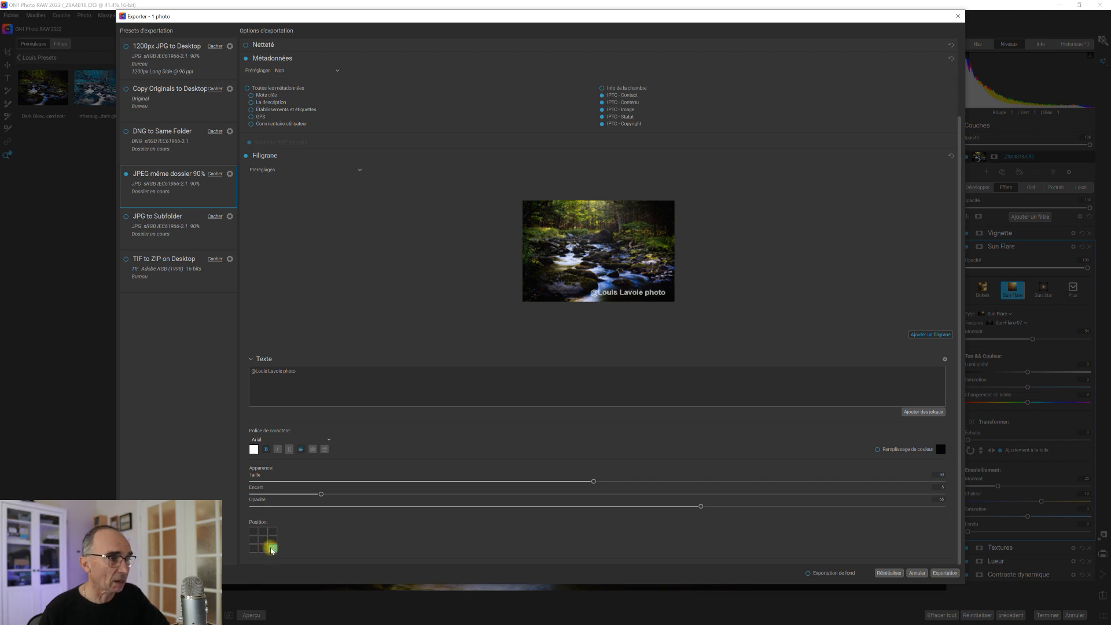
pyautogui.click(253, 532)
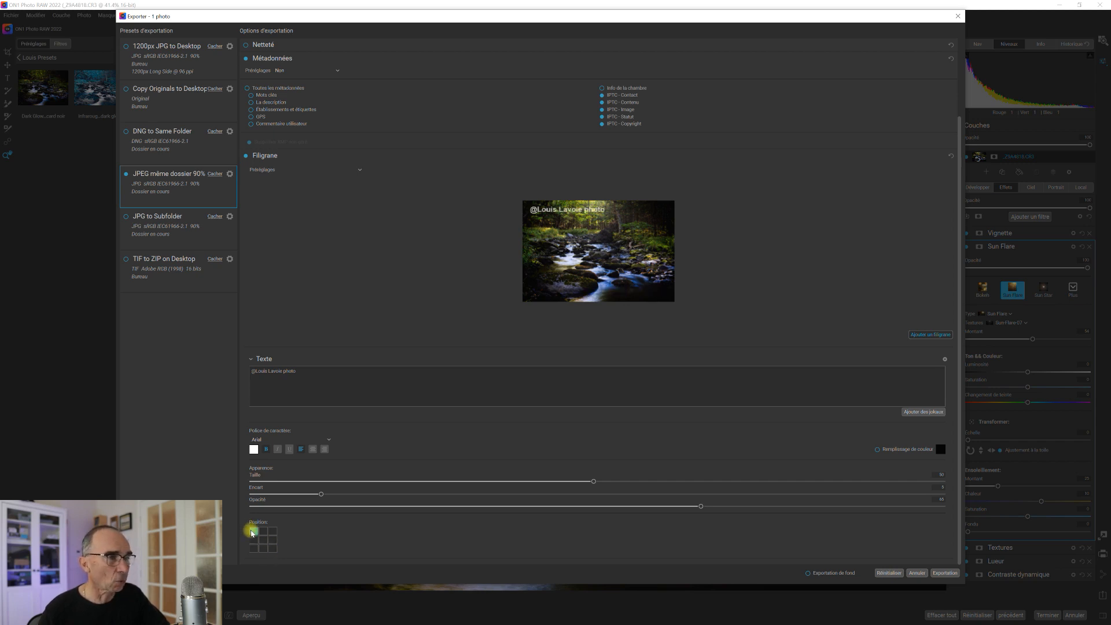
pyautogui.click(273, 532)
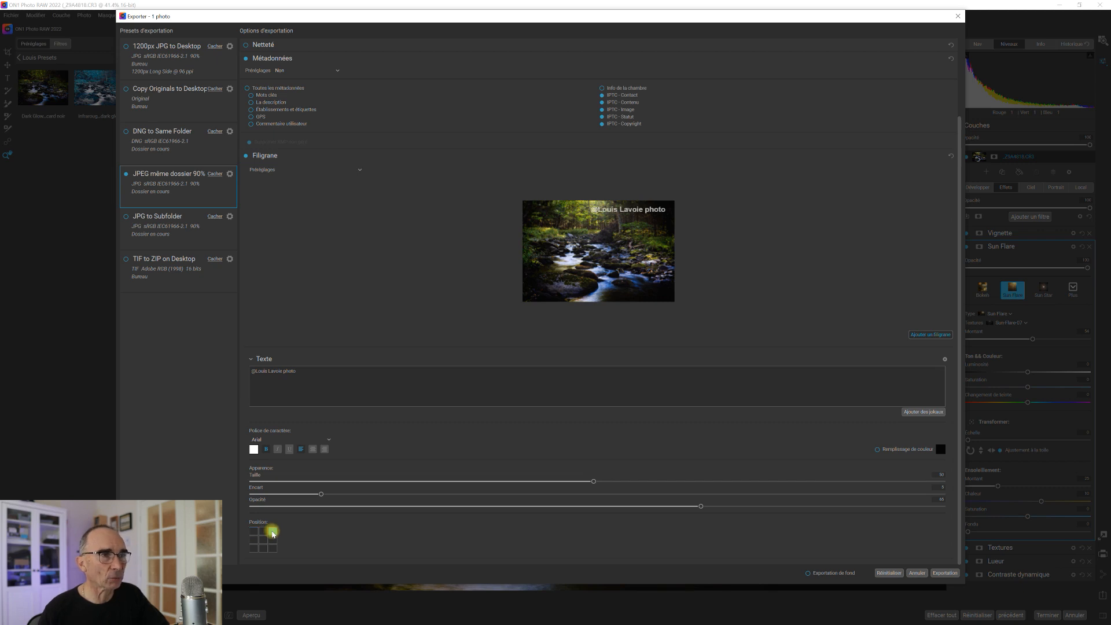
pyautogui.click(265, 542)
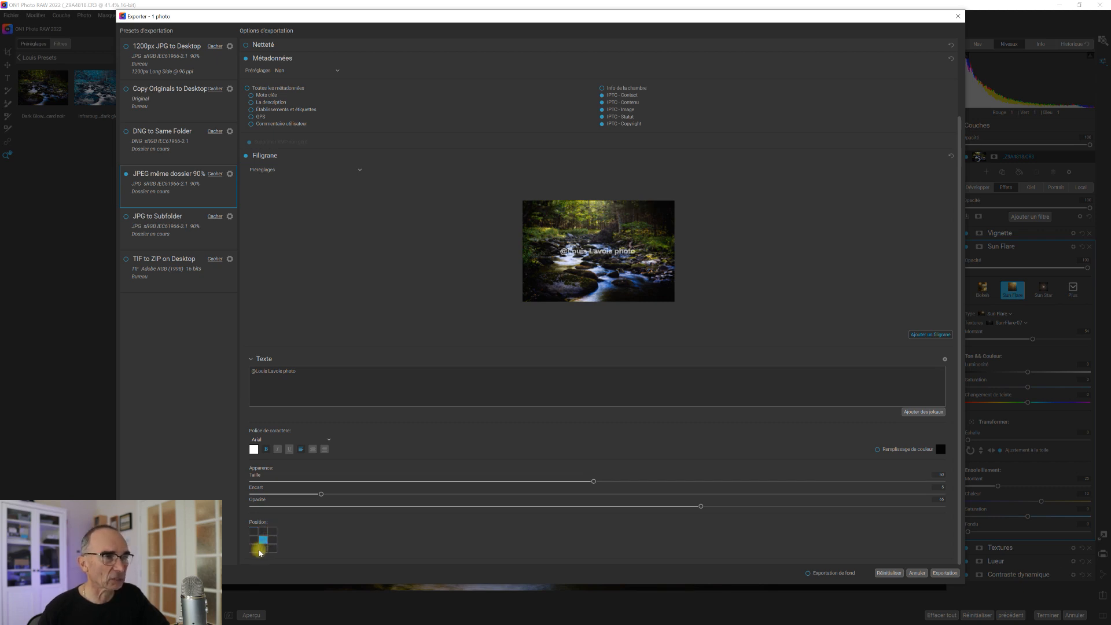
pyautogui.click(273, 548)
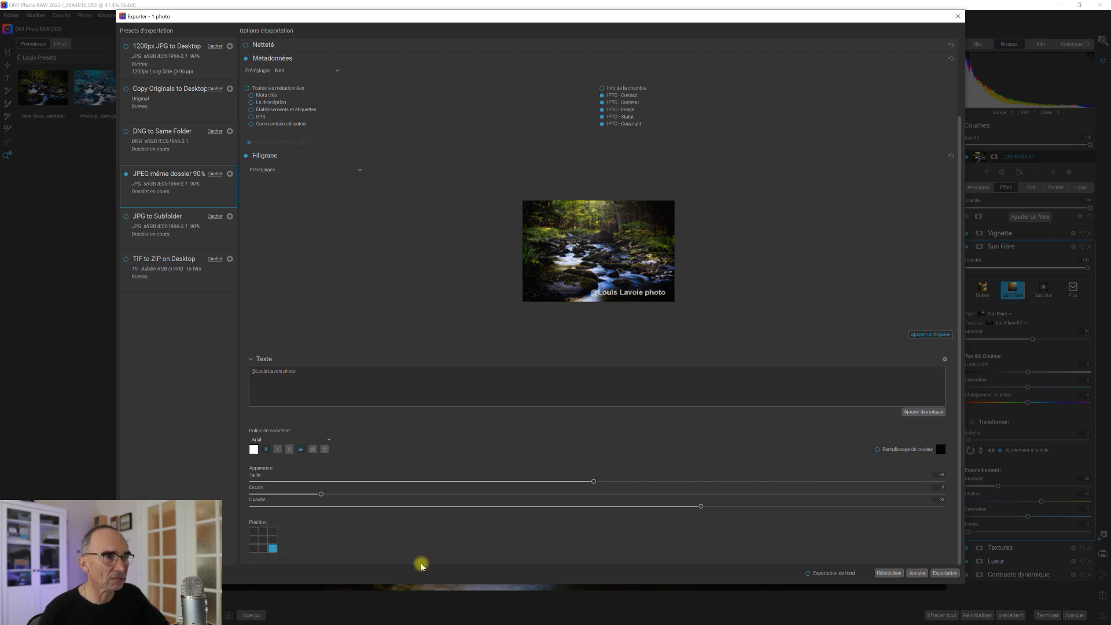
pyautogui.moveTo(701, 507); pyautogui.dragTo(524, 509)
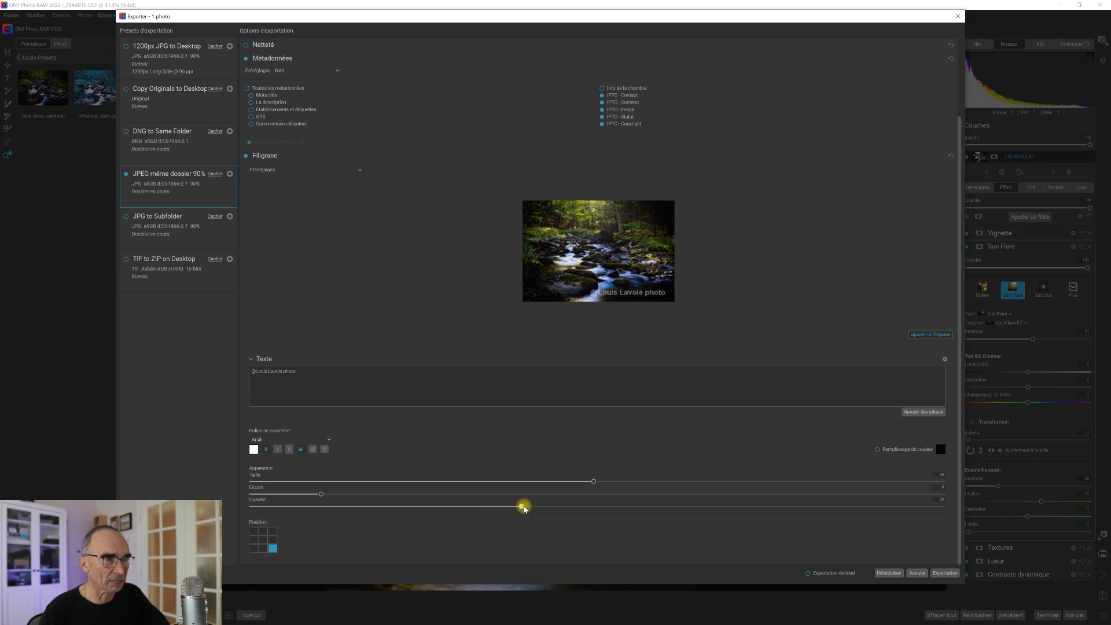
# Turn the watermark text grey (#616161) and raise its opacity to about 49.
pyautogui.click(254, 449)
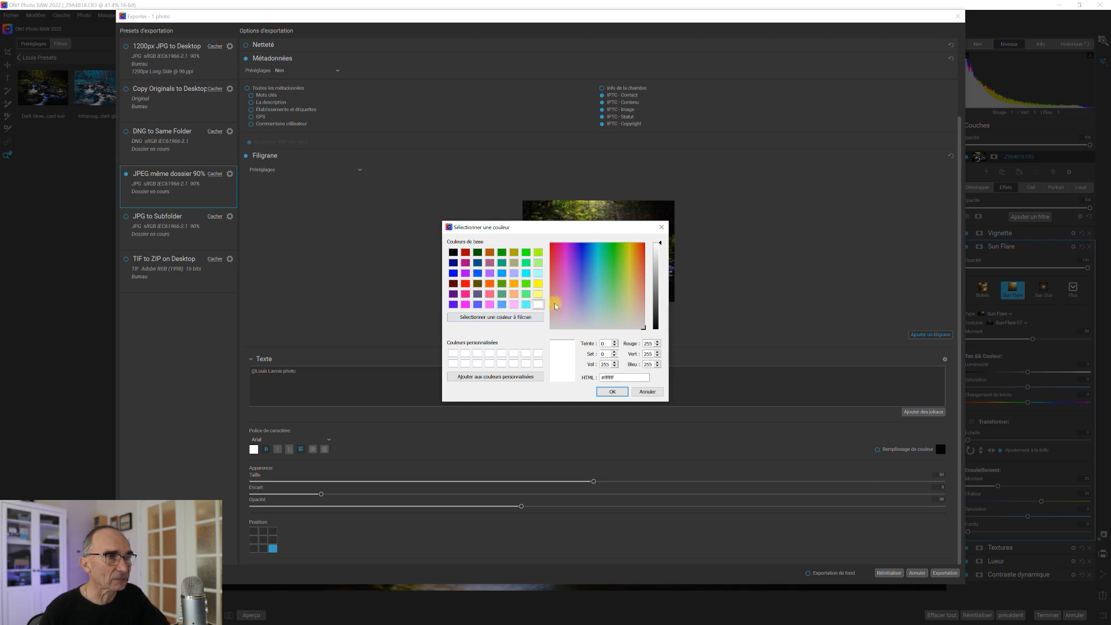
pyautogui.click(453, 253)
pyautogui.moveTo(660, 329); pyautogui.dragTo(662, 297)
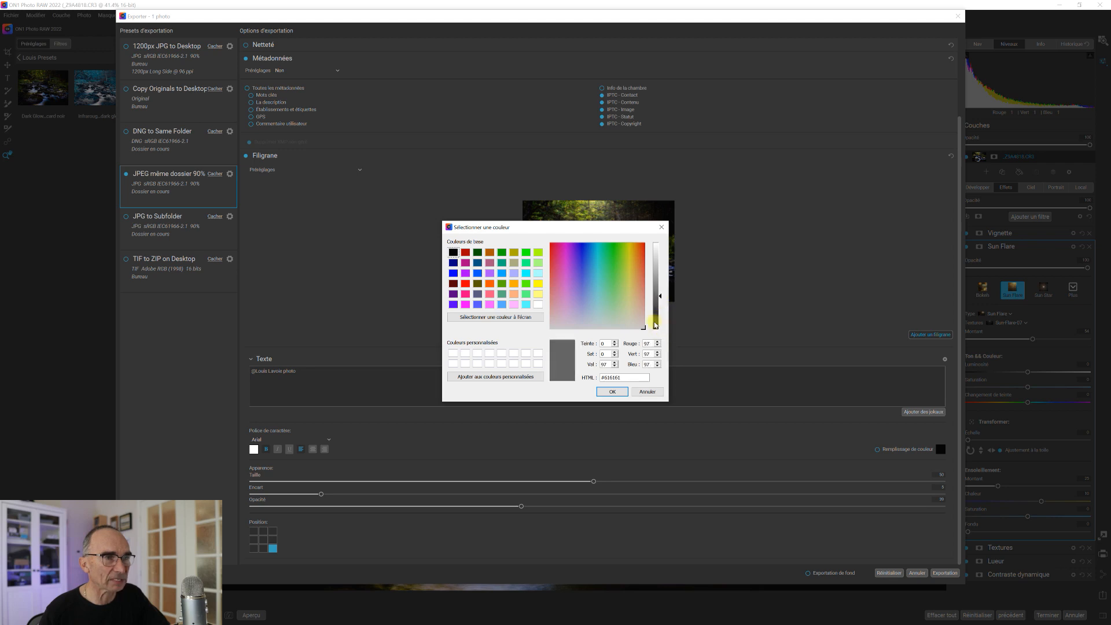
pyautogui.click(613, 393)
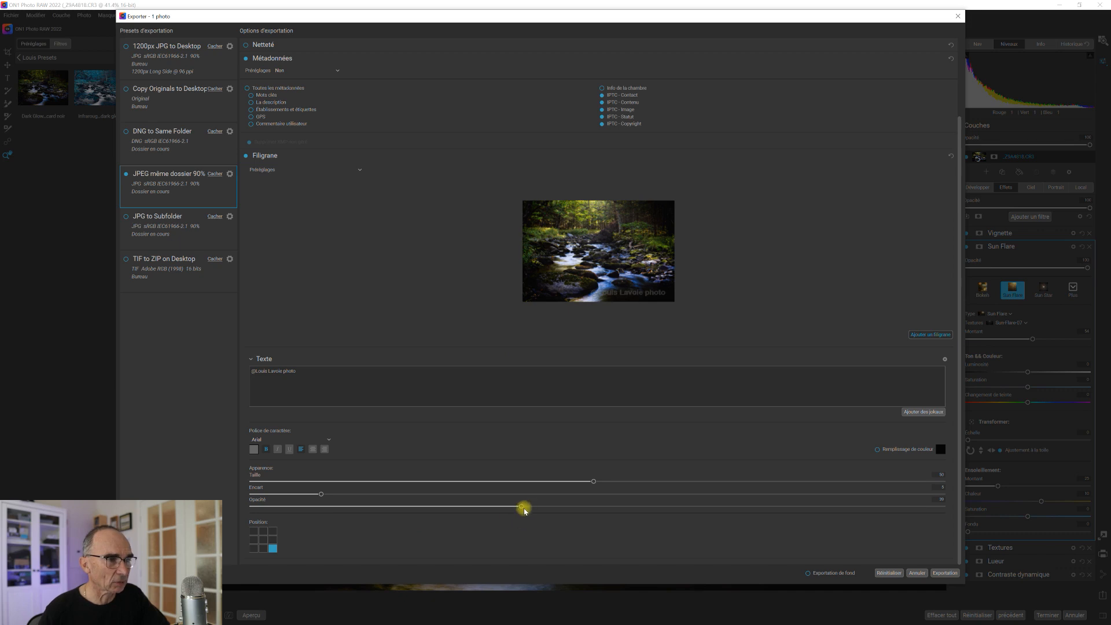
pyautogui.moveTo(522, 507); pyautogui.dragTo(588, 505)
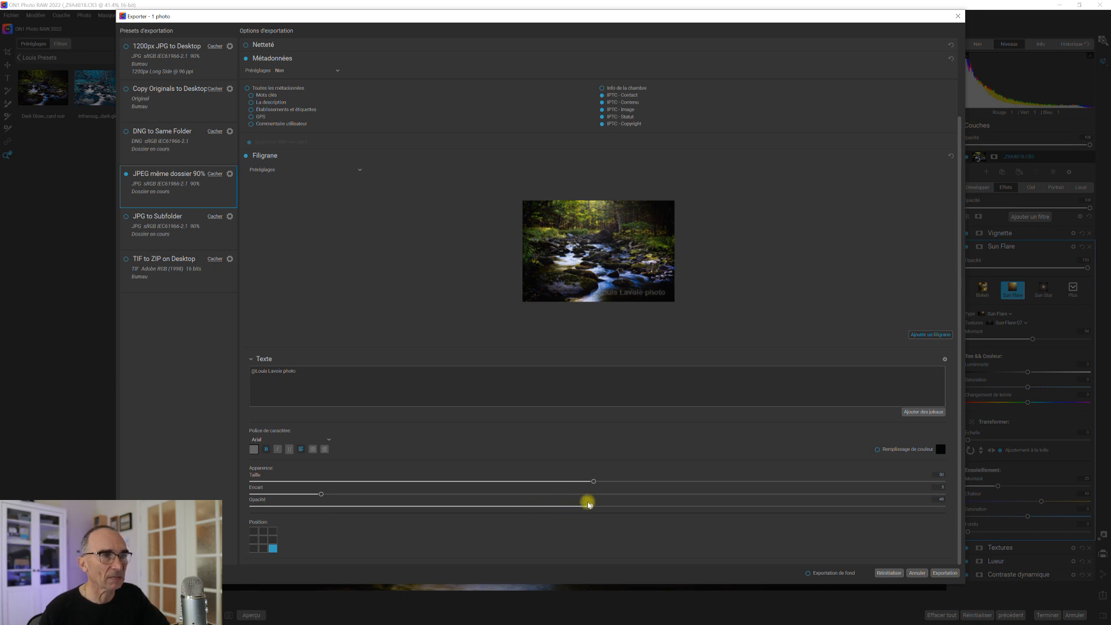
pyautogui.moveTo(589, 505); pyautogui.dragTo(591, 505)
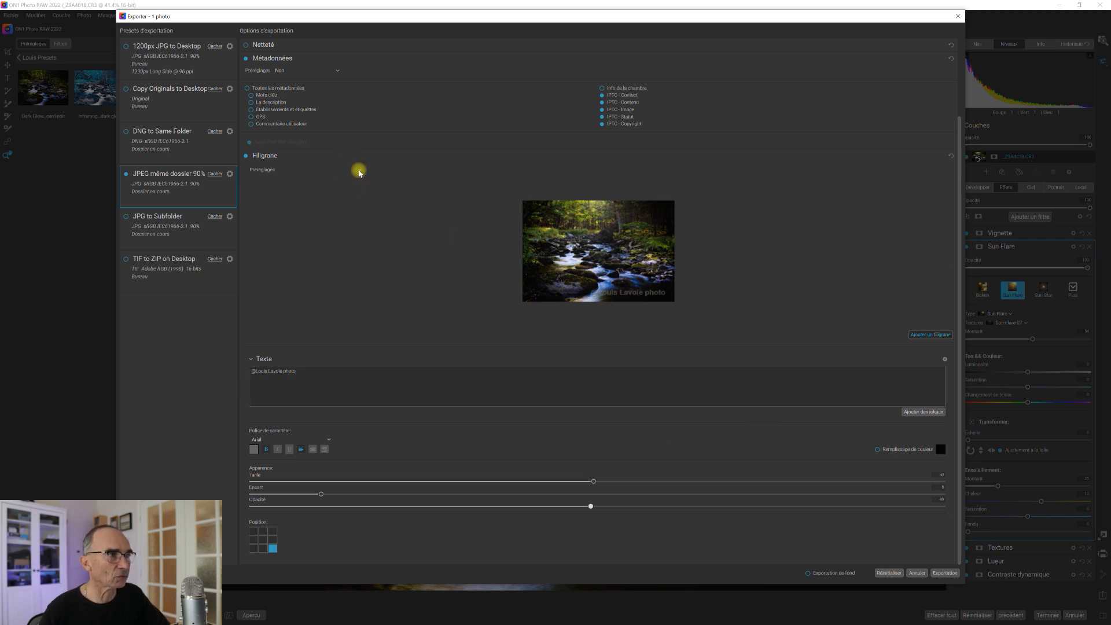
# Save the current watermark settings as a new preset named 'Bas droit 50% gris'.
pyautogui.click(359, 171)
pyautogui.click(338, 196)
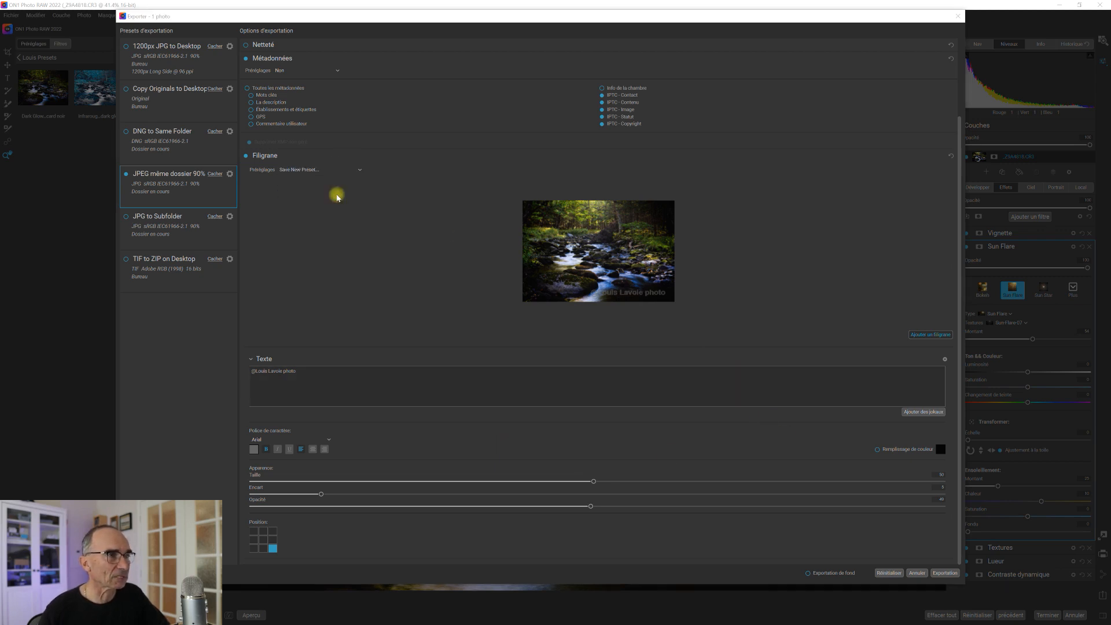
pyautogui.write('Bas droit')
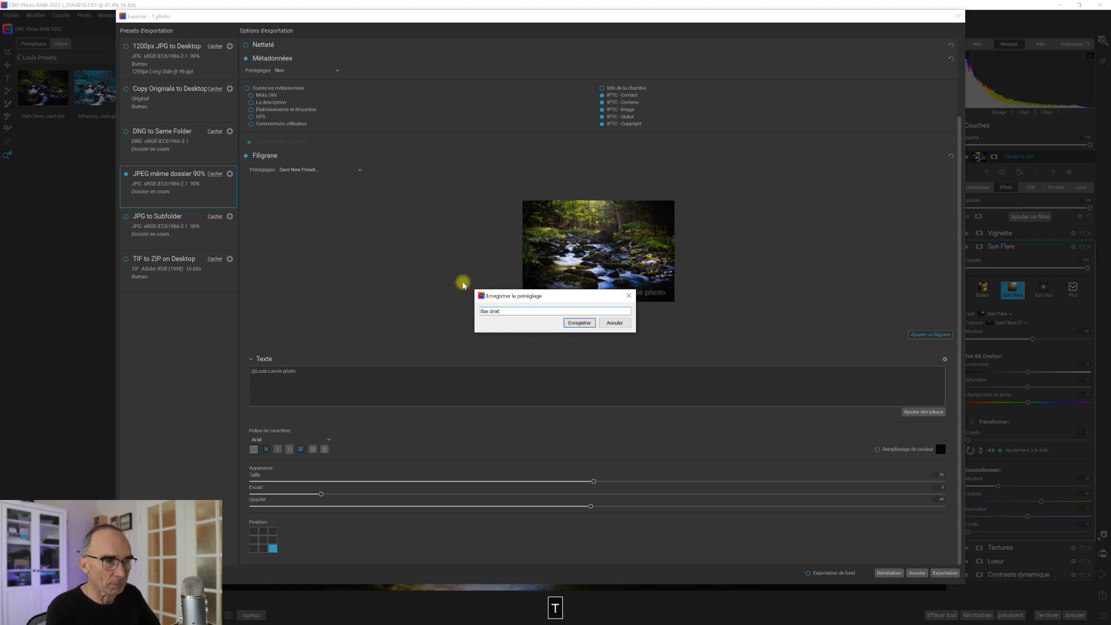
pyautogui.write(' 50% gris')
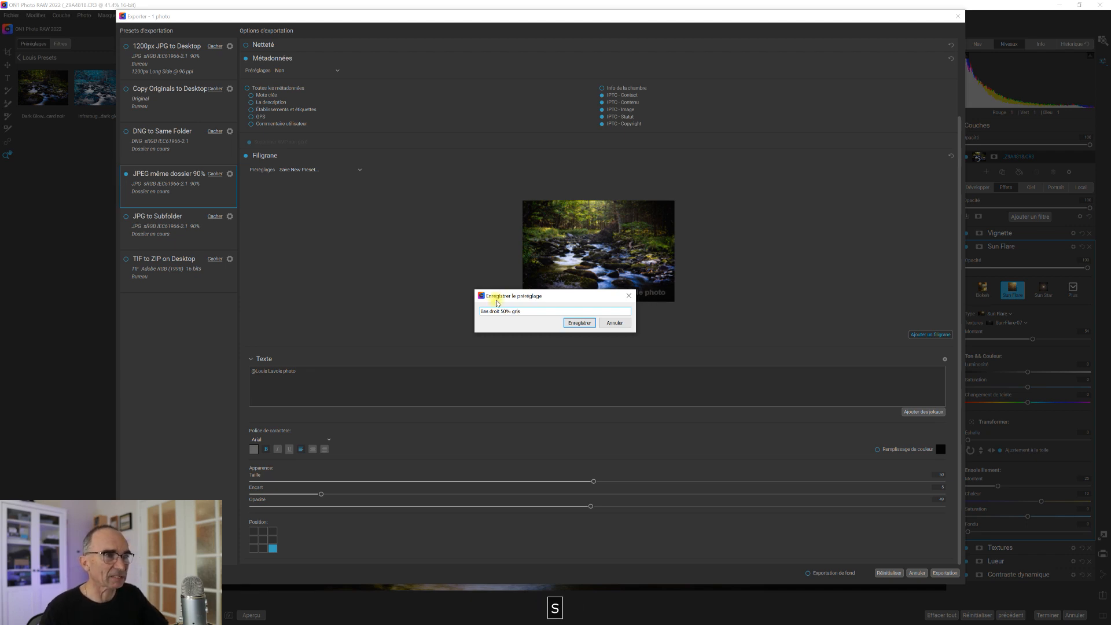
pyautogui.click(579, 323)
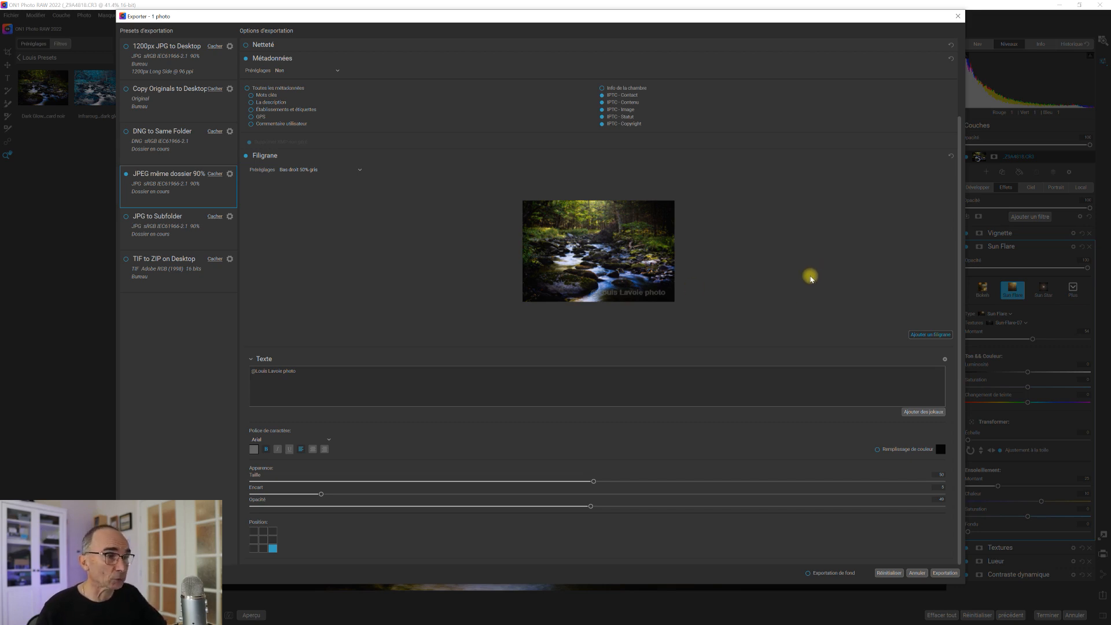
# Move the watermark to the bottom-left corner and save it as preset 'Bas gauche 50% gris'.
pyautogui.click(253, 549)
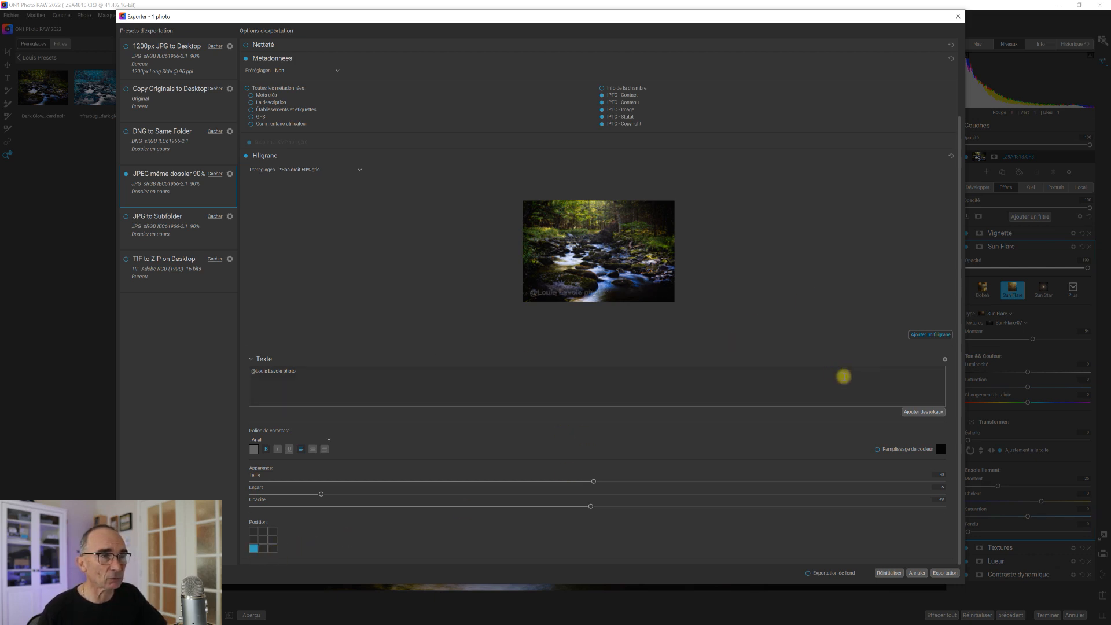
pyautogui.click(358, 169)
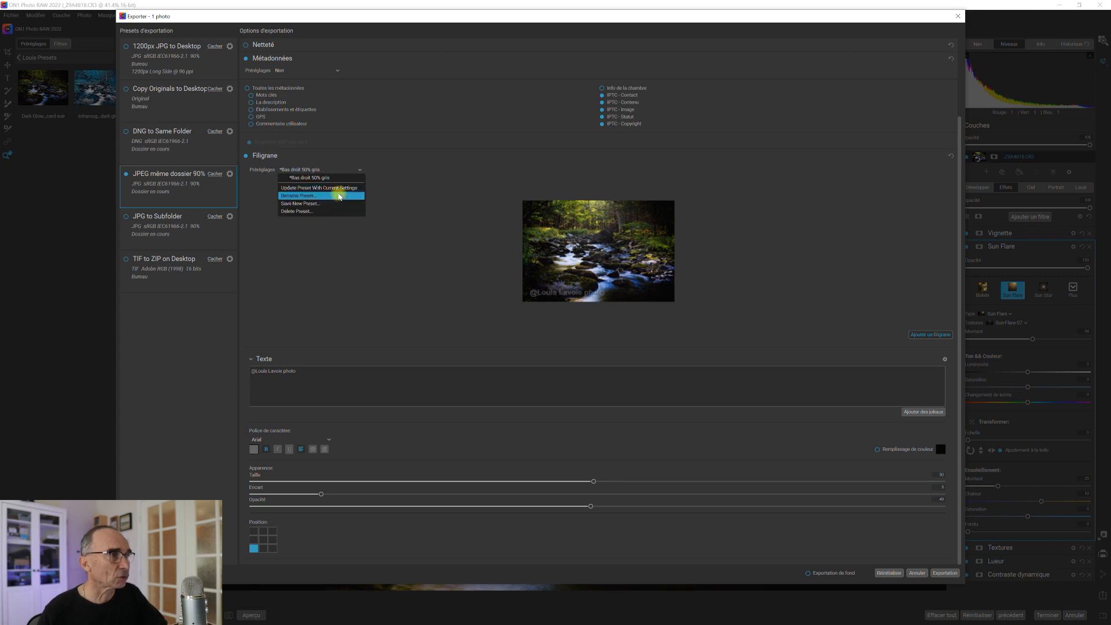
pyautogui.click(335, 204)
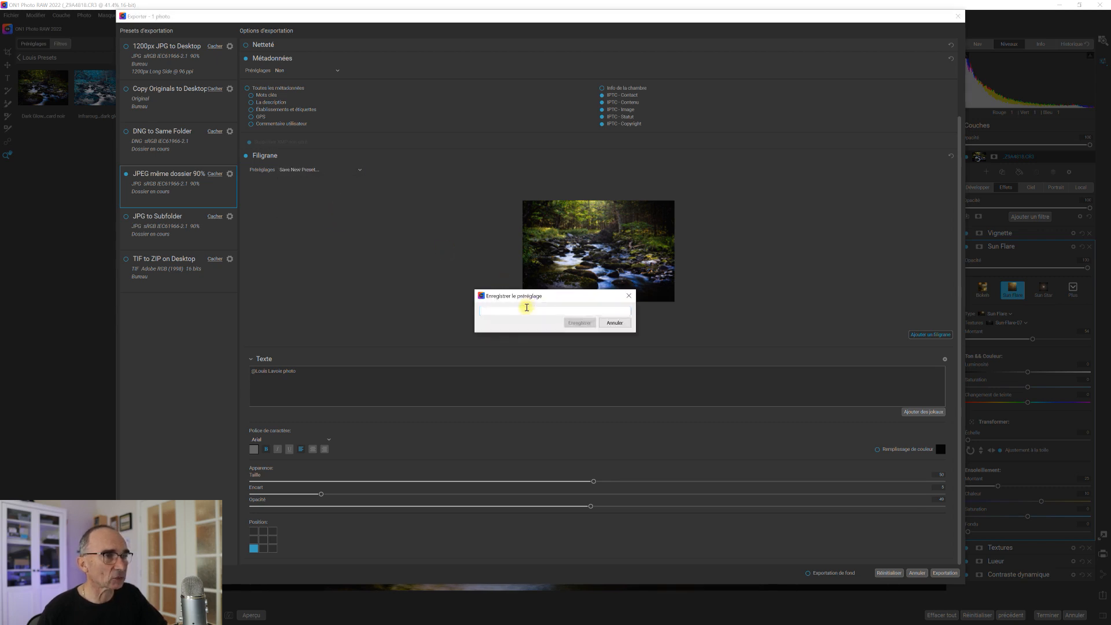
pyautogui.write('Bas gauc')
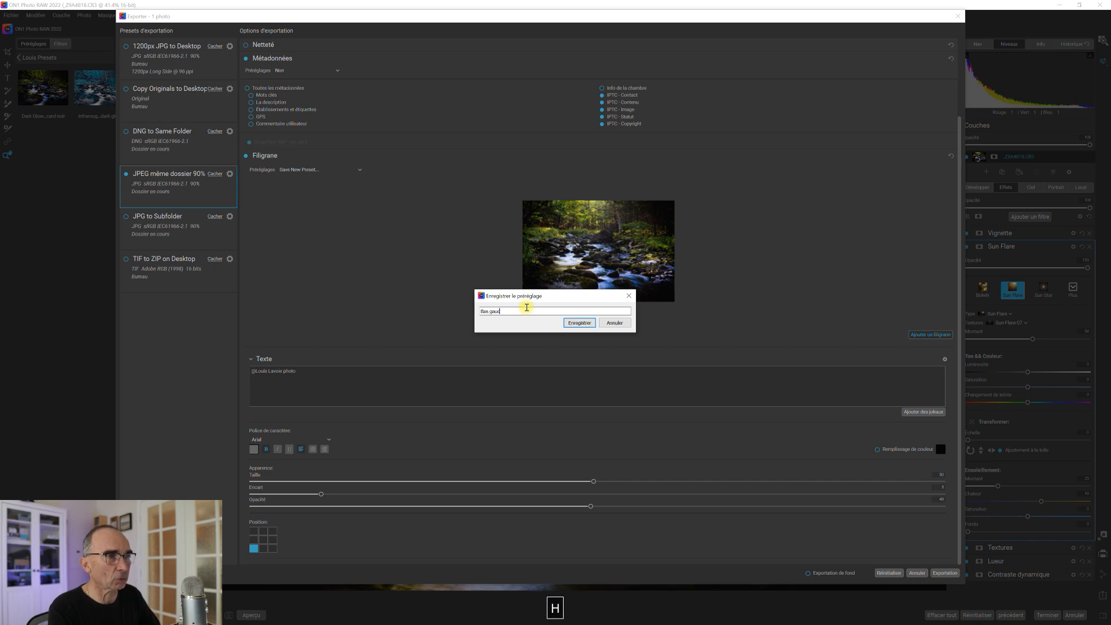
pyautogui.write('he 50% gris')
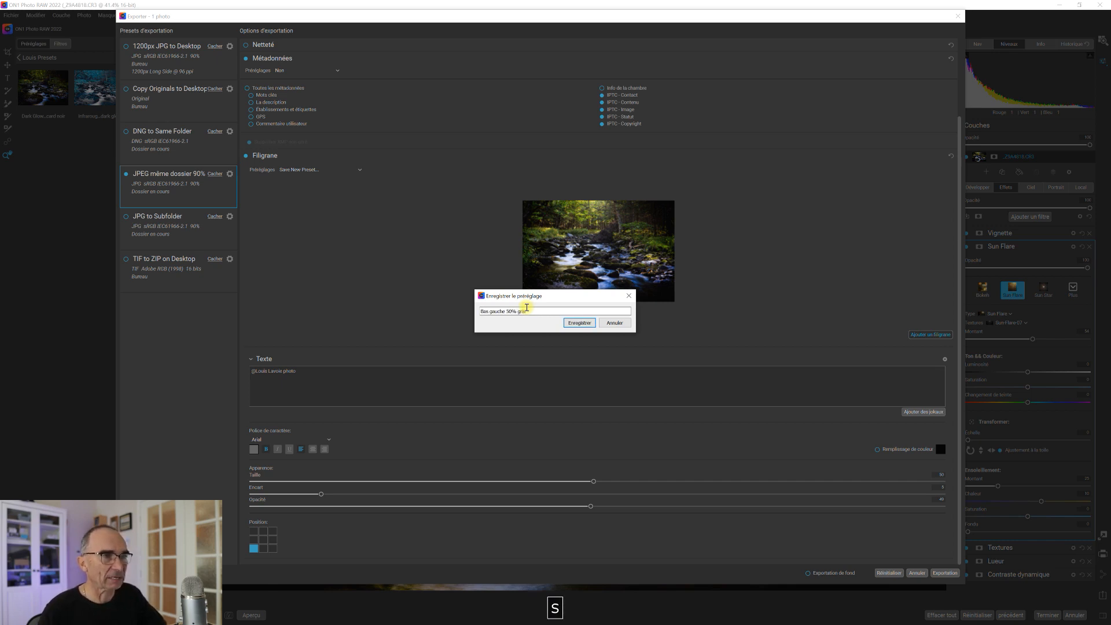
pyautogui.click(581, 323)
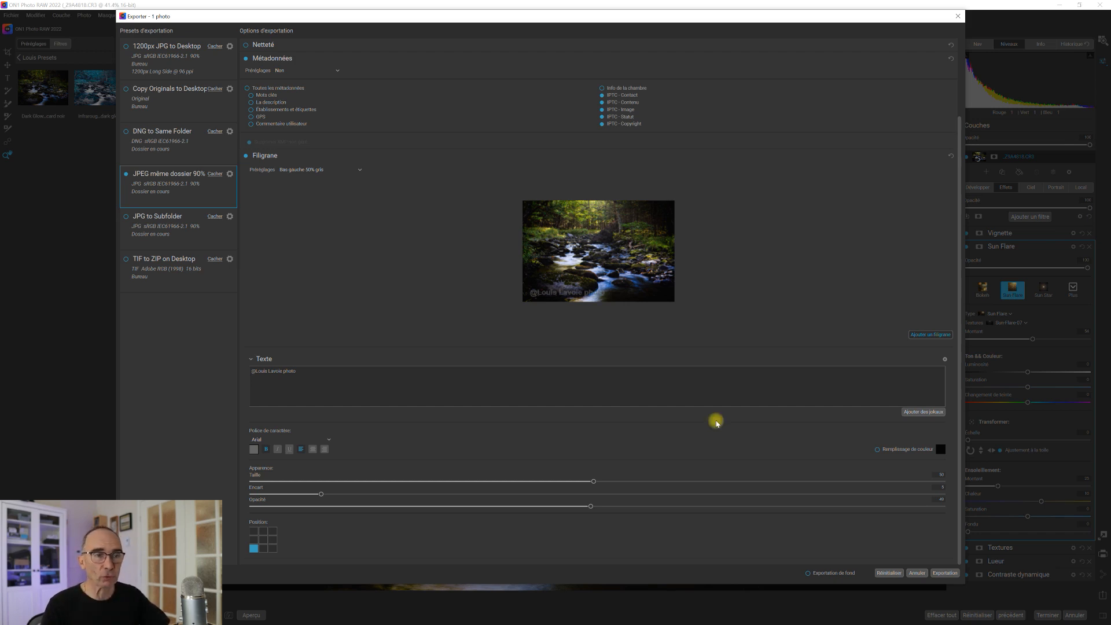
# Collapse the Filigrane watermark section in the Export dialog.
pyautogui.click(264, 156)
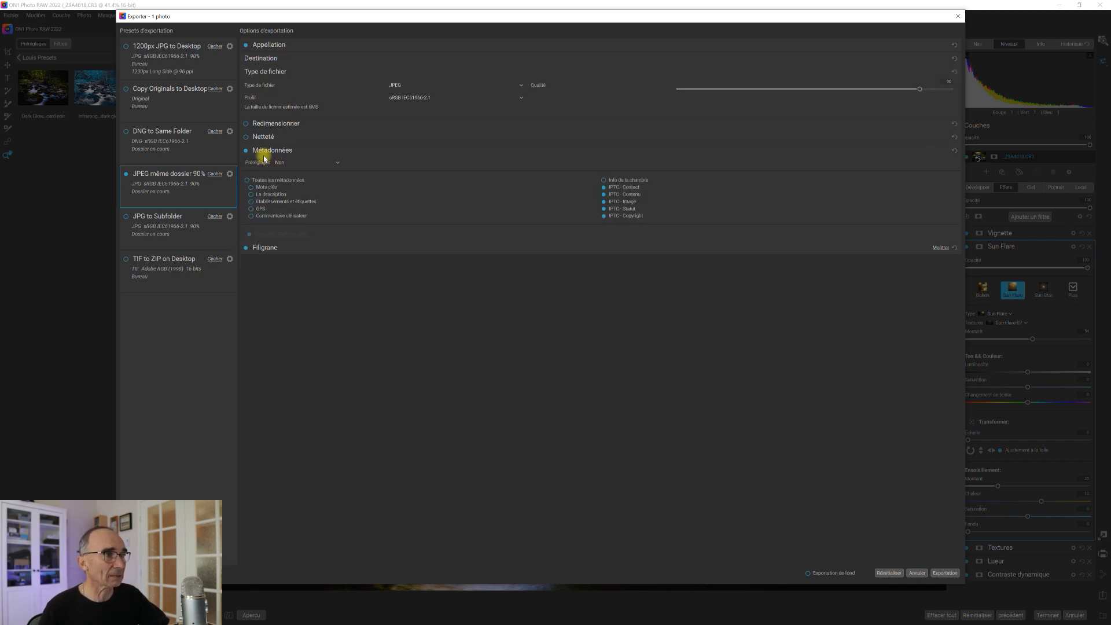